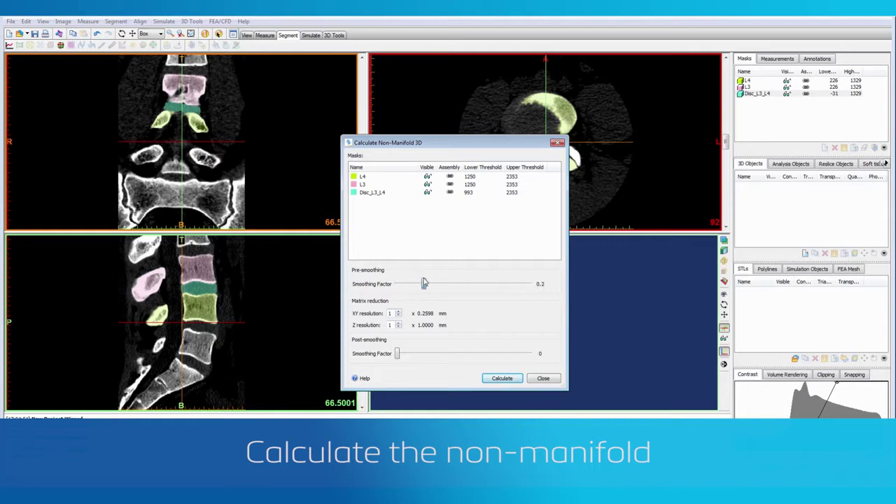
Calculate the non-manifold 3D assembly of L4, L3 and Disc_L3_L4 with XY resolution 4 and post-smoothing factor 0.7
{"action": "type", "text": "4"}
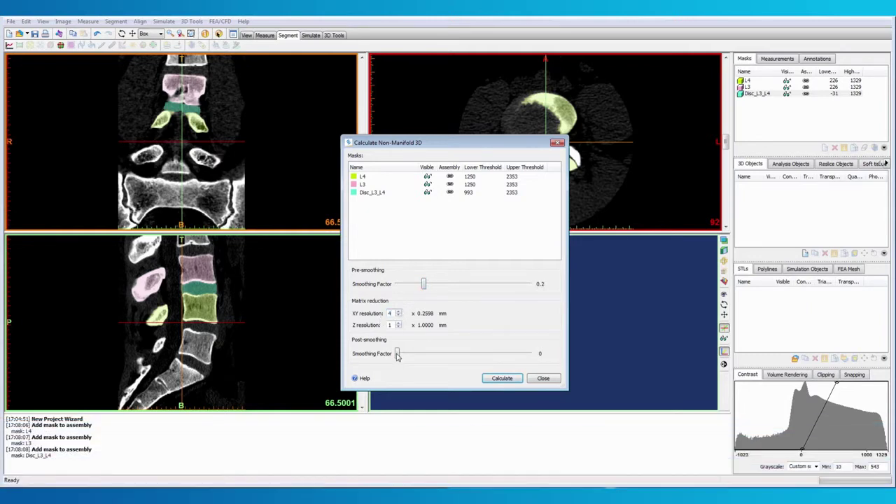
{"action": "left_click_drag", "start_coordinate": [396, 353], "coordinate": [490, 353]}
{"action": "left_click", "coordinate": [503, 380]}
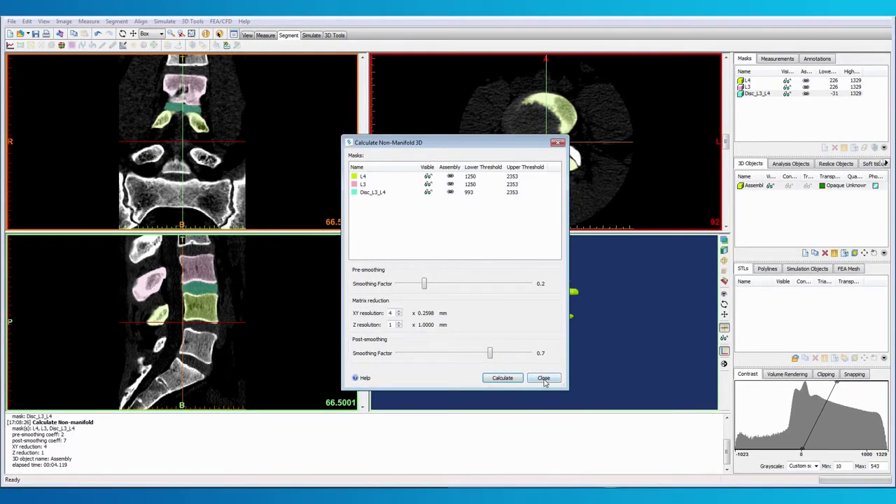
{"action": "left_click", "coordinate": [544, 378]}
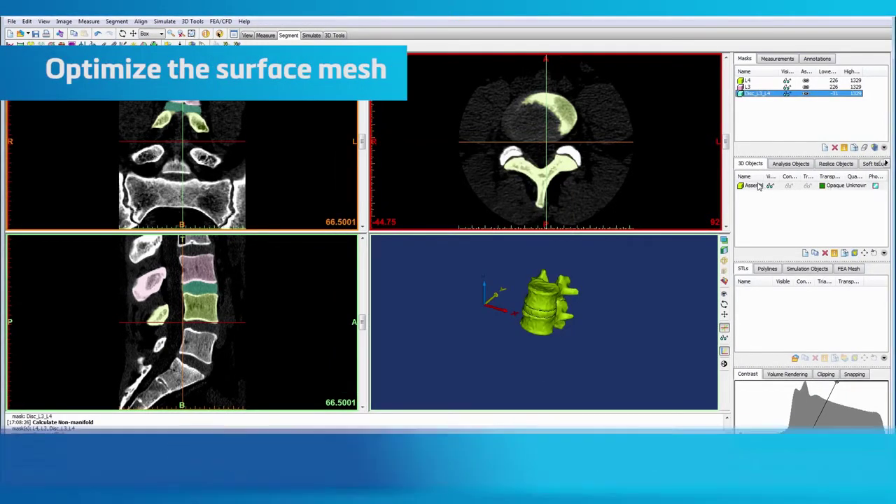
Copy the Assembly 3D object from Mimics into 3-matic and display it there as Filled with Triangle Edges
{"action": "right_click", "coordinate": [757, 185]}
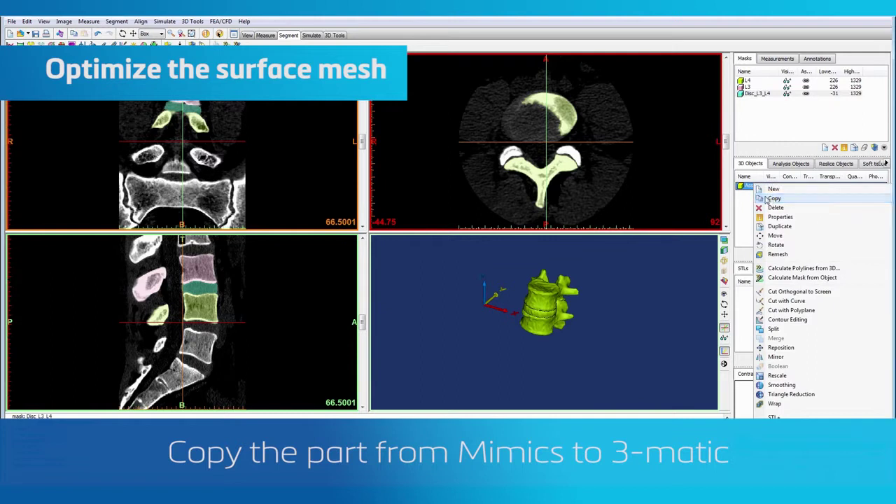
{"action": "left_click", "coordinate": [770, 199]}
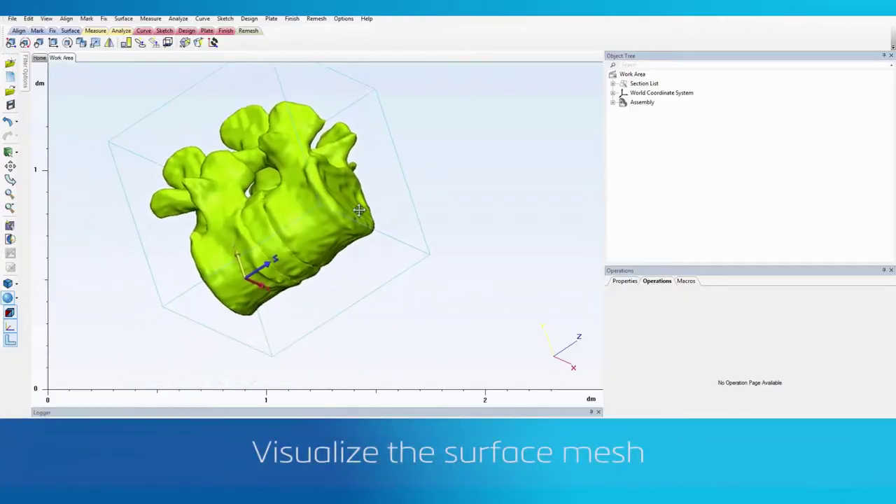
{"action": "right_click_drag", "start_coordinate": [359, 210], "coordinate": [294, 245]}
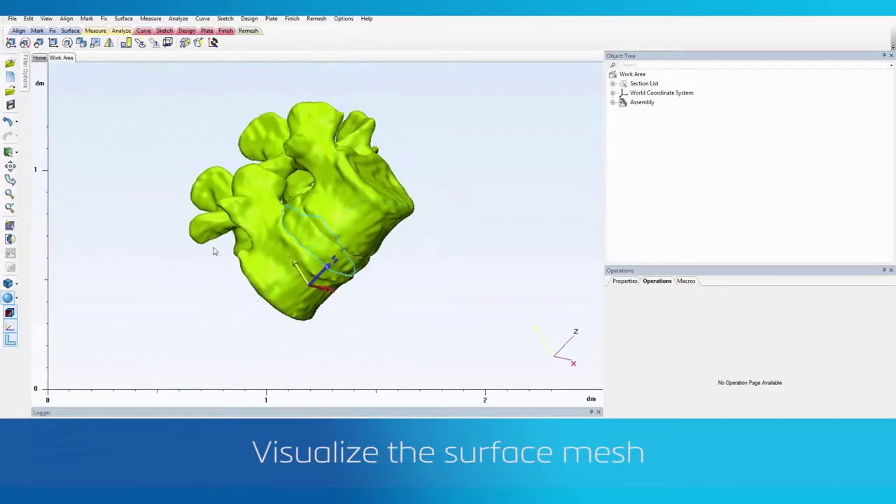
{"action": "left_click", "coordinate": [15, 298]}
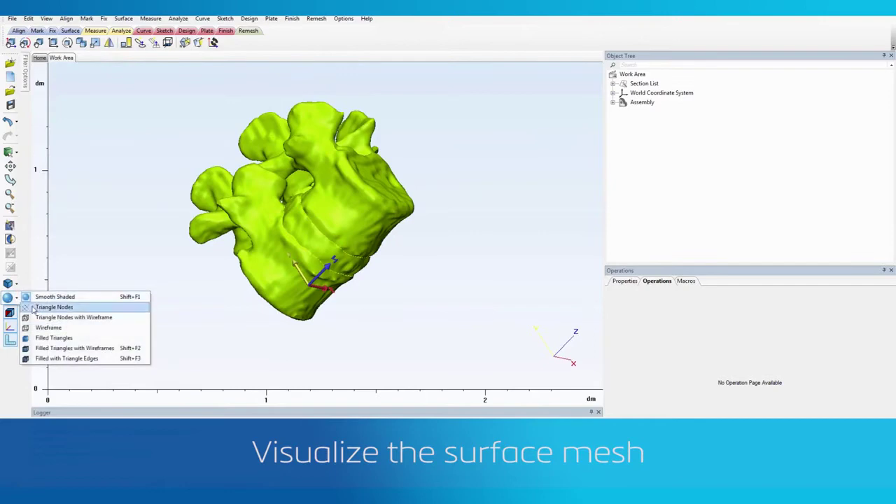
{"action": "left_click", "coordinate": [66, 358]}
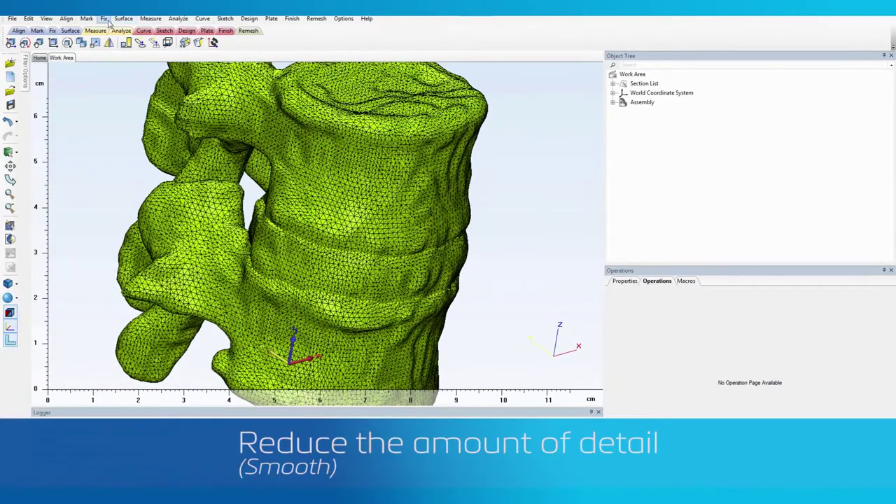
Smooth the Assembly with factor 0.7, post processing disabled and expert mode turned on
{"action": "left_click", "coordinate": [104, 19]}
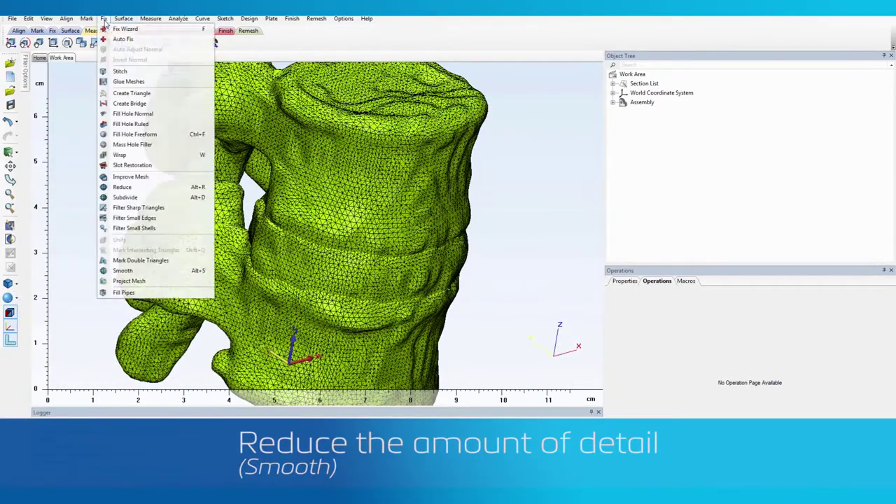
{"action": "left_click", "coordinate": [122, 271]}
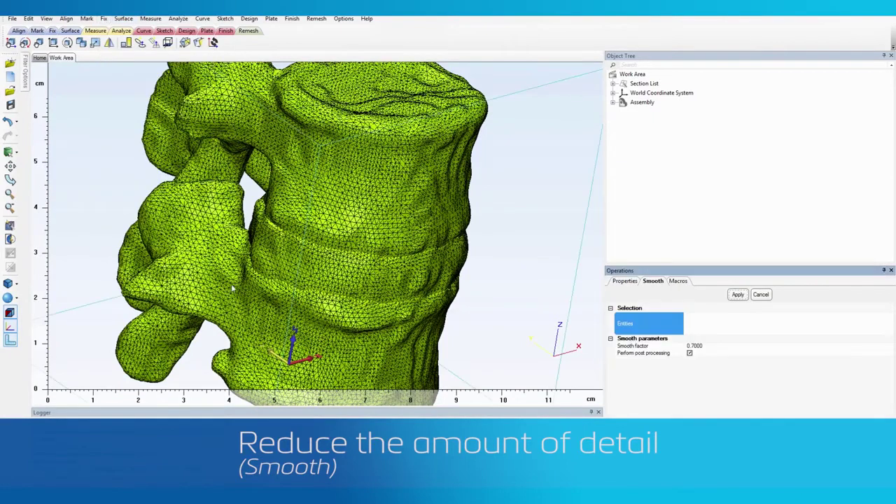
{"action": "left_click", "coordinate": [642, 103]}
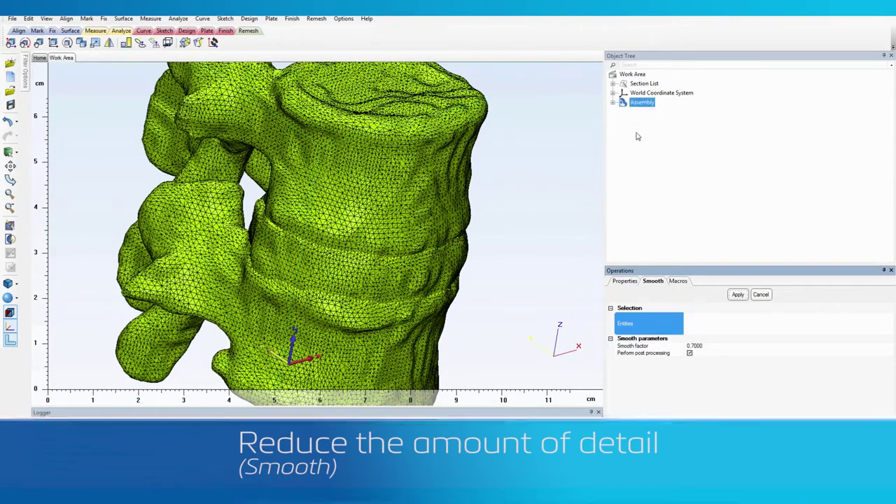
{"action": "left_click", "coordinate": [689, 359]}
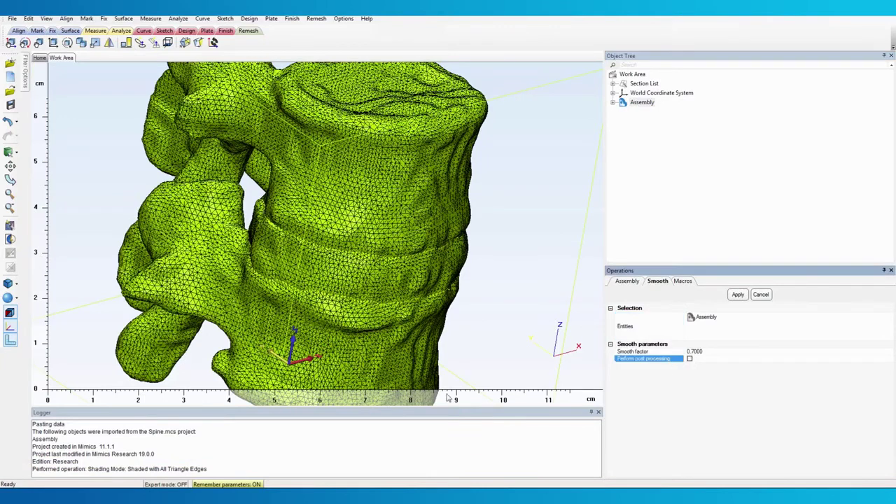
{"action": "left_click", "coordinate": [166, 485]}
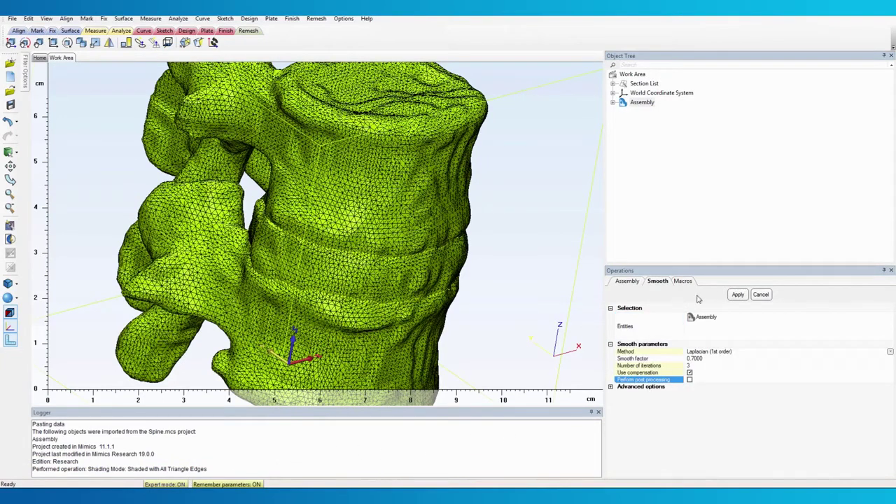
{"action": "left_click", "coordinate": [737, 293]}
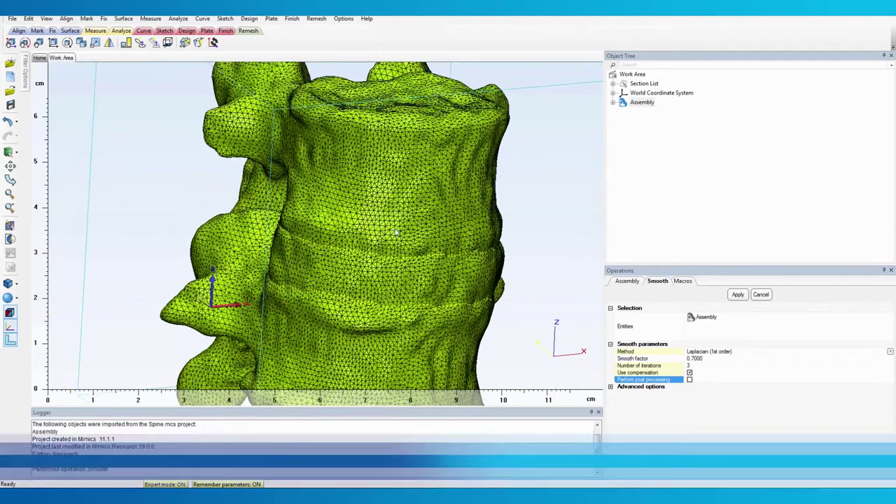
Inspect the Assembly part with Skewness (N) as shape measure and move the histogram's upper limit to 0.99
{"action": "left_click", "coordinate": [318, 18]}
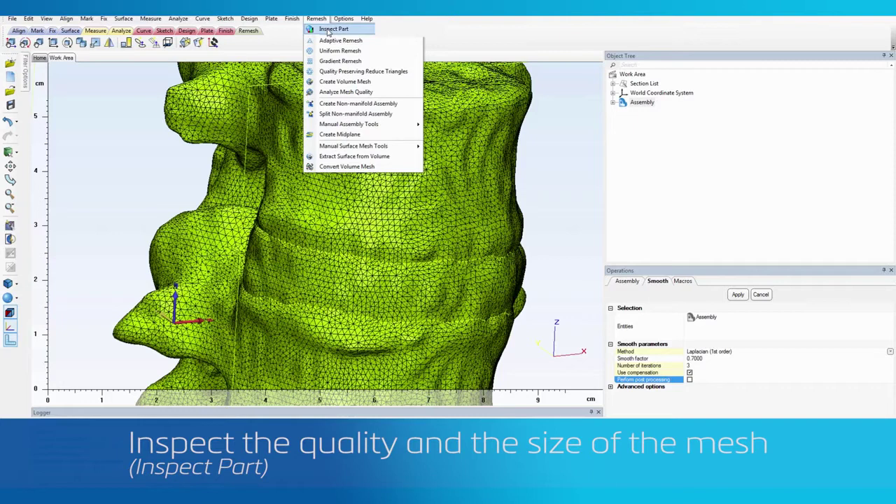
{"action": "left_click", "coordinate": [329, 30]}
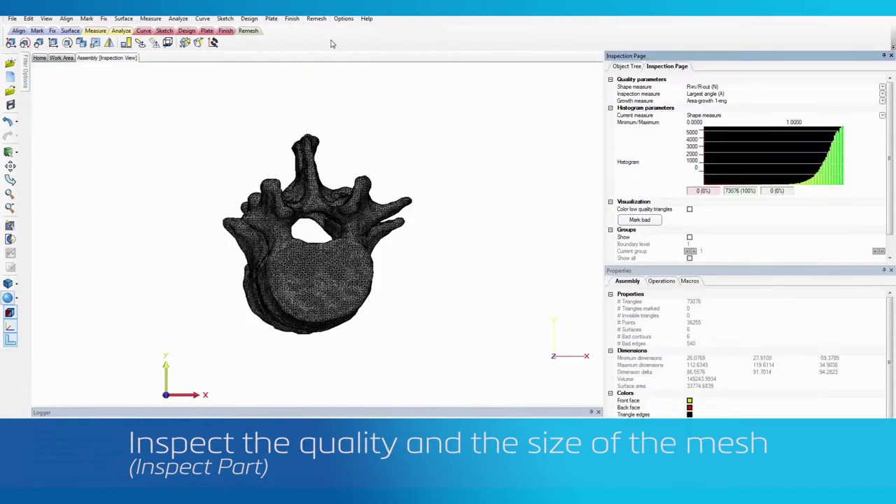
{"action": "left_click", "coordinate": [700, 89]}
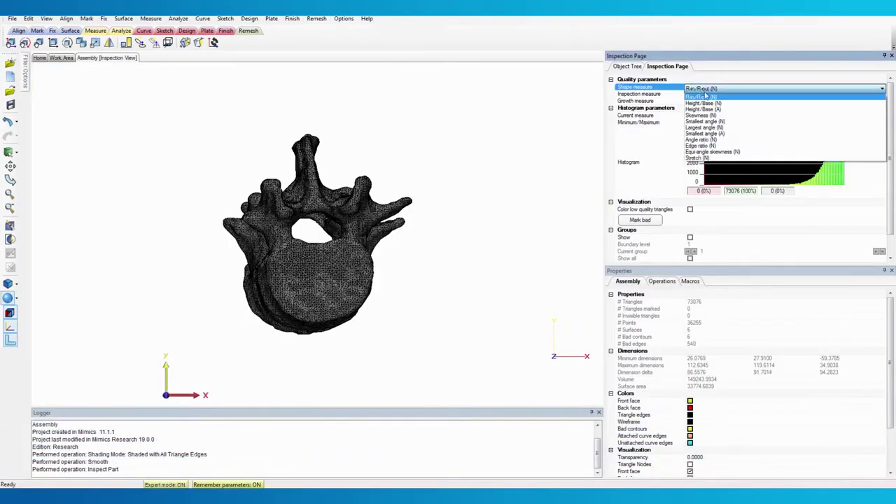
{"action": "left_click", "coordinate": [708, 116]}
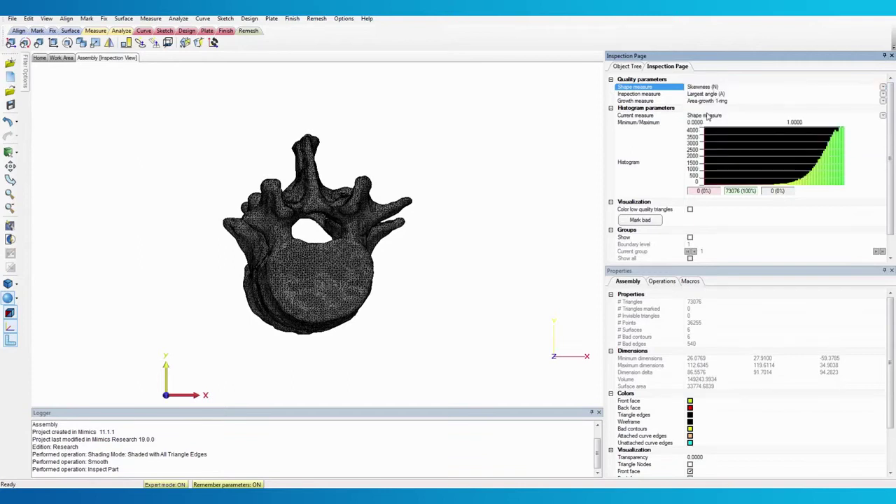
{"action": "left_click", "coordinate": [843, 142]}
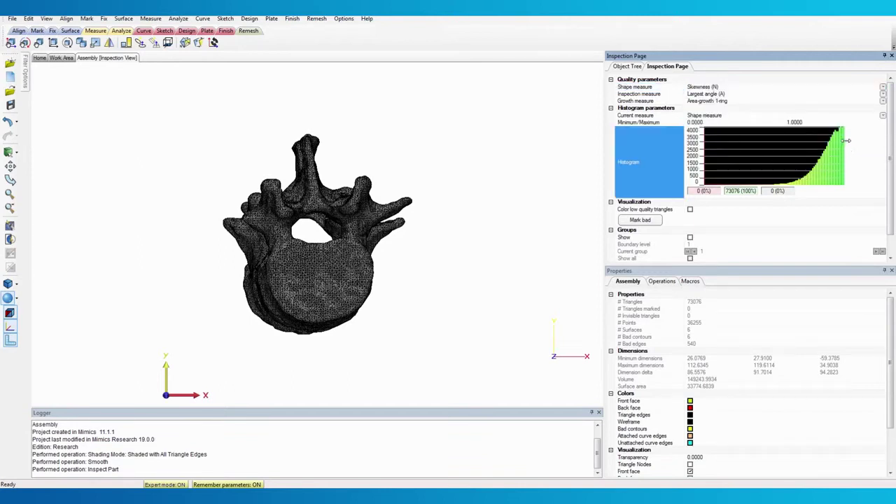
{"action": "left_click_drag", "start_coordinate": [822, 141], "coordinate": [760, 152]}
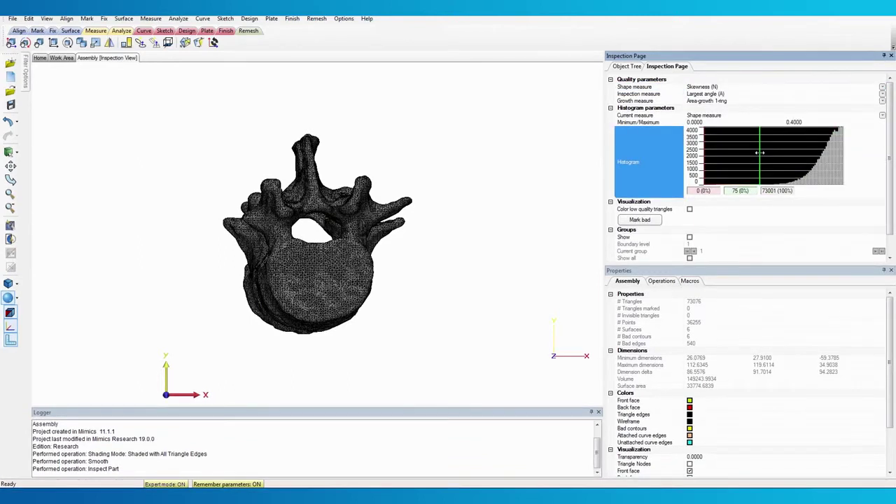
{"action": "left_click_drag", "start_coordinate": [756, 153], "coordinate": [719, 152]}
{"action": "left_click_drag", "start_coordinate": [843, 151], "coordinate": [840, 149]}
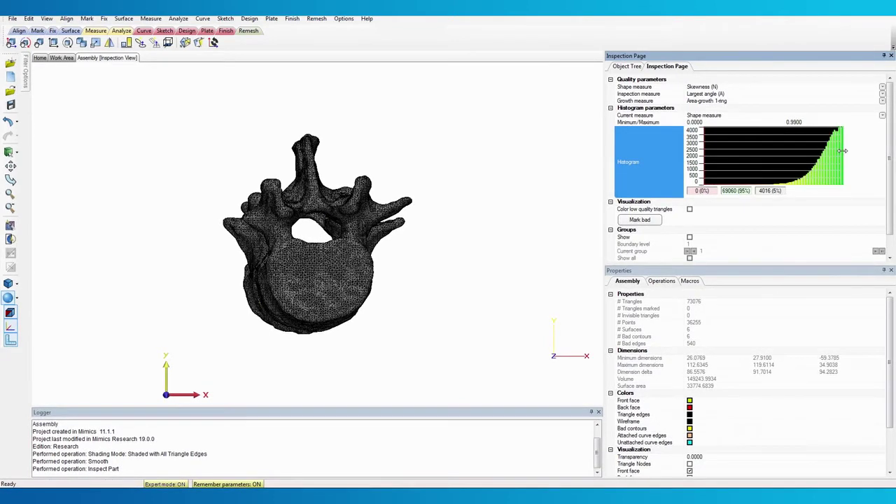
Set the inspection measure to Largest edge length (A) and examine its histogram, moving the upper limit to 1.209 and on to 2.0414
{"action": "left_click", "coordinate": [711, 95]}
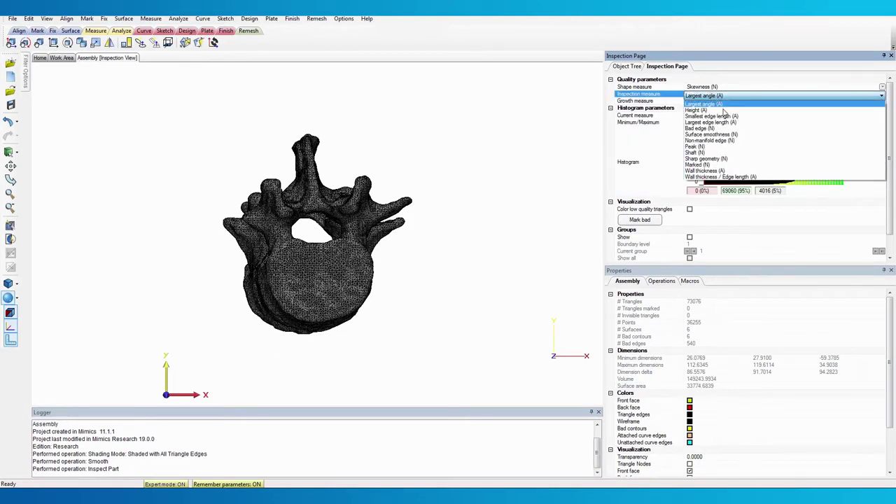
{"action": "left_click", "coordinate": [726, 123]}
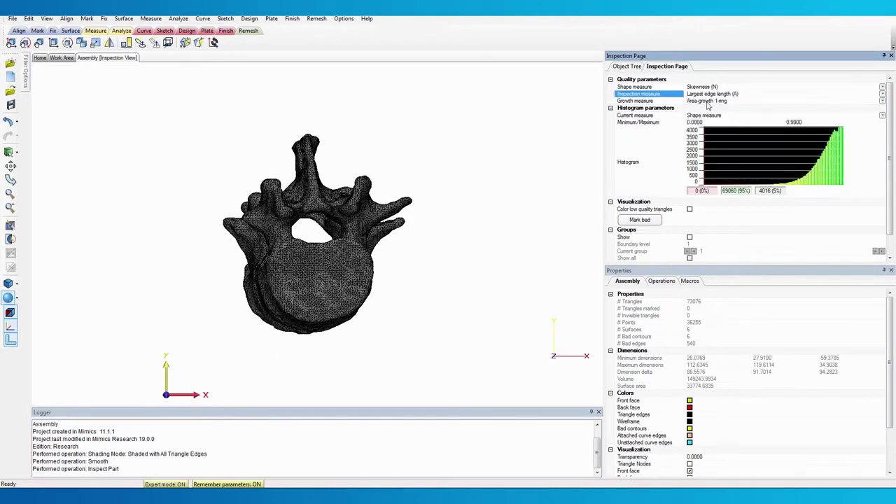
{"action": "left_click", "coordinate": [708, 116]}
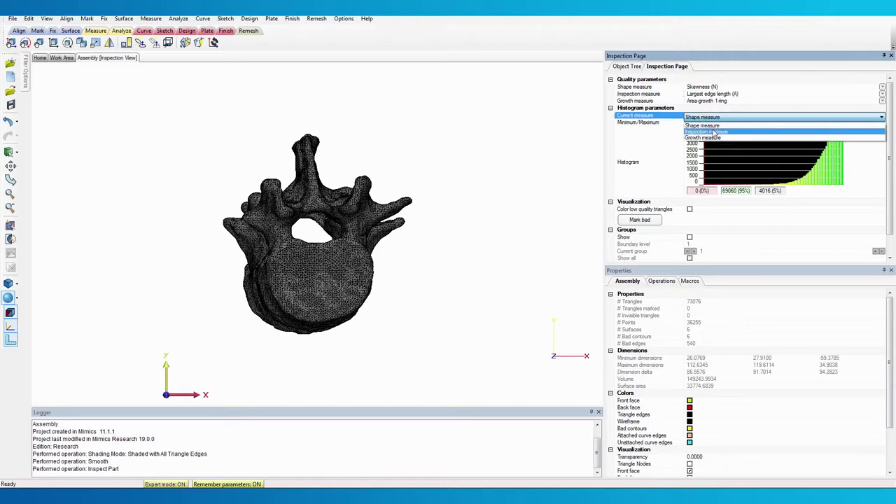
{"action": "left_click", "coordinate": [713, 131]}
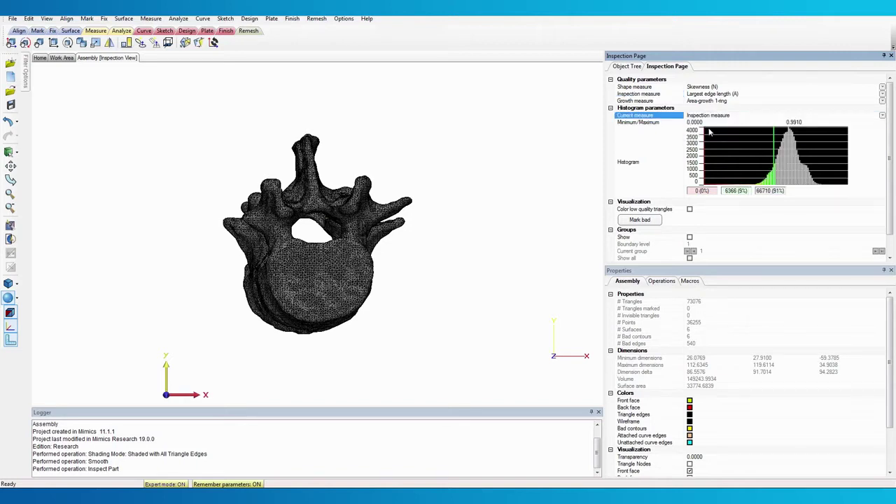
{"action": "left_click_drag", "start_coordinate": [774, 138], "coordinate": [791, 137]}
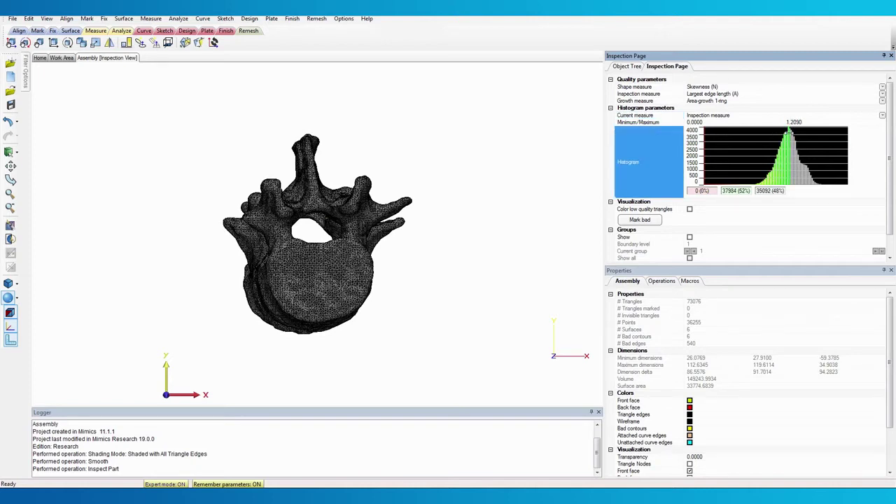
{"action": "left_click_drag", "start_coordinate": [827, 130], "coordinate": [851, 132]}
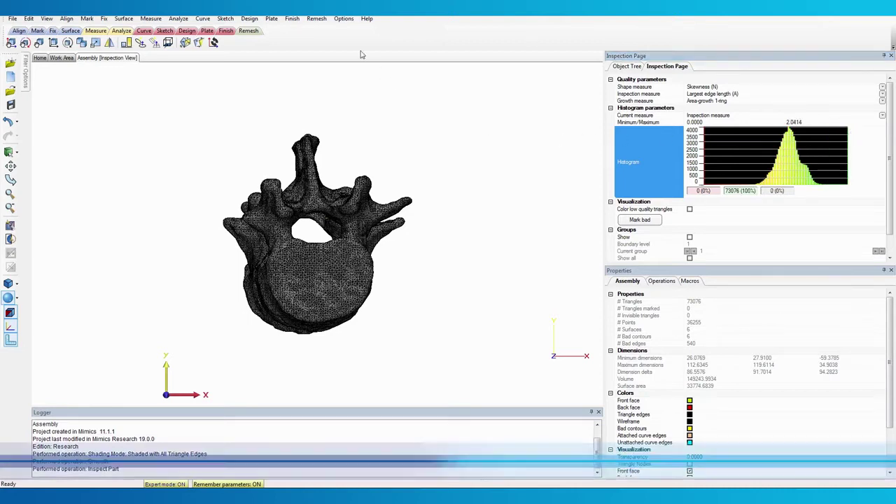
Start Quality Preserving Reduce Triangles on the Assembly and switch the inspection histogram back to the shape measure
{"action": "left_click", "coordinate": [317, 19]}
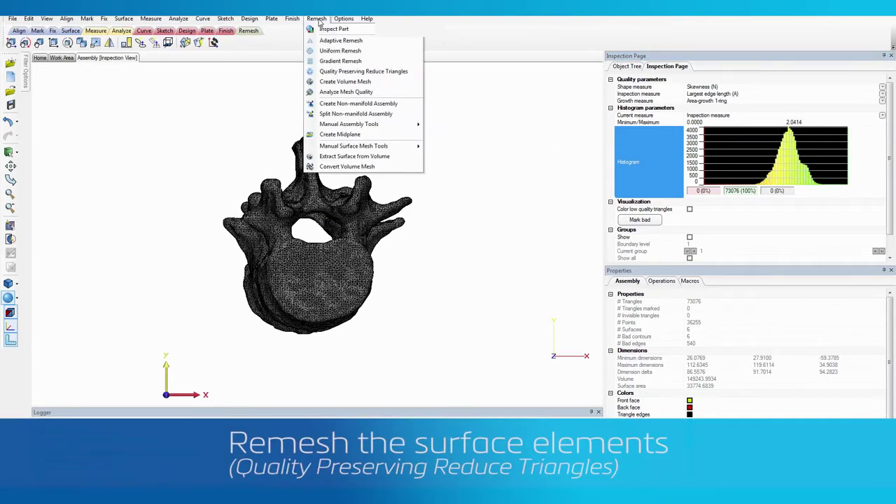
{"action": "left_click", "coordinate": [351, 71]}
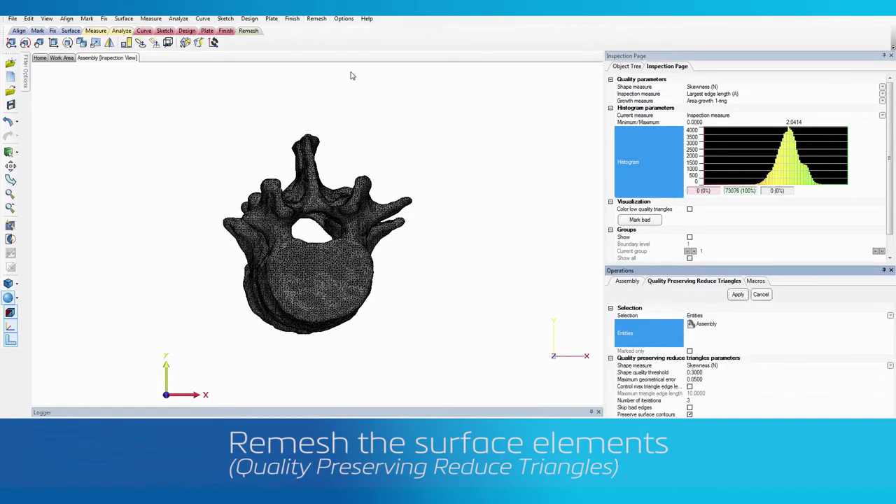
{"action": "right_click_drag", "start_coordinate": [339, 176], "coordinate": [238, 119]}
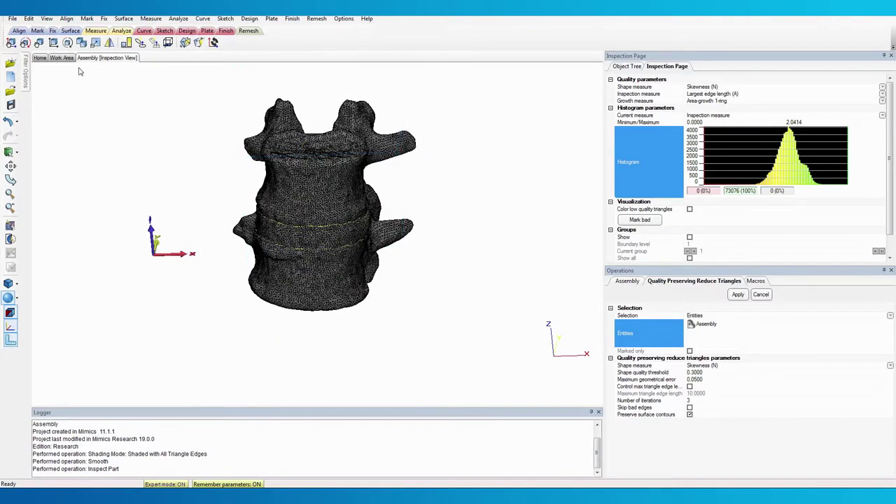
{"action": "left_click", "coordinate": [721, 117]}
{"action": "left_click", "coordinate": [720, 117]}
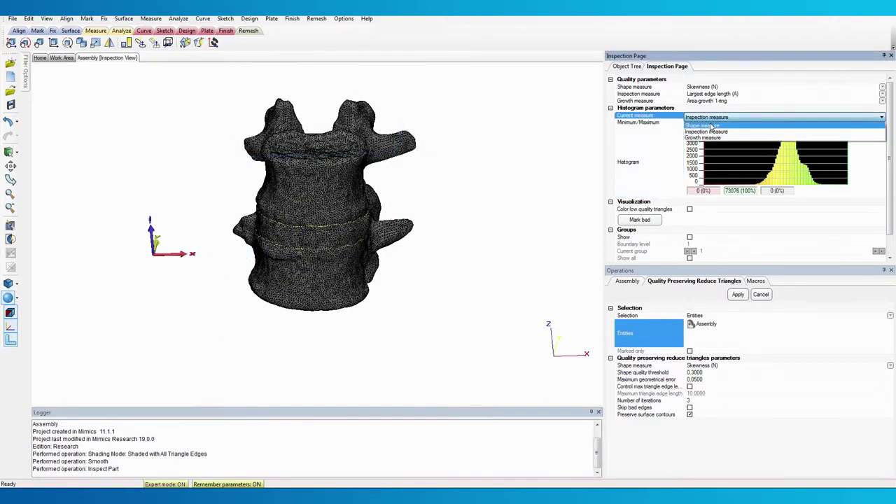
{"action": "left_click", "coordinate": [711, 126]}
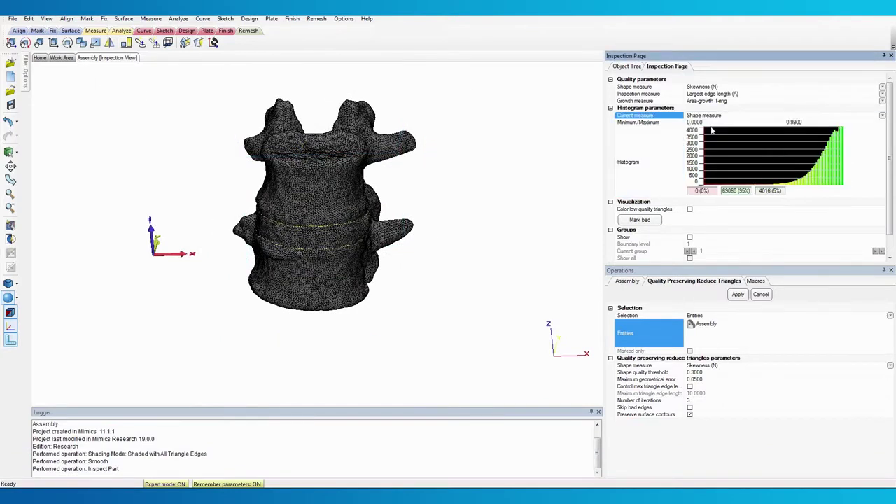
Reduce the Assembly's triangles with quality threshold 0.5, geometrical error 0.2, maximum edge length controlled at 2, and surface contours not preserved
{"action": "left_click", "coordinate": [695, 373]}
{"action": "type", "text": "0.5"}
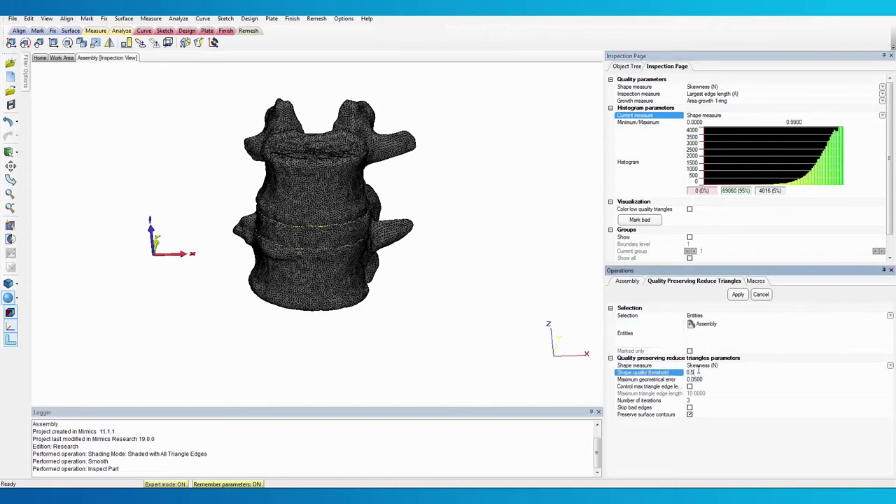
{"action": "left_click", "coordinate": [695, 379]}
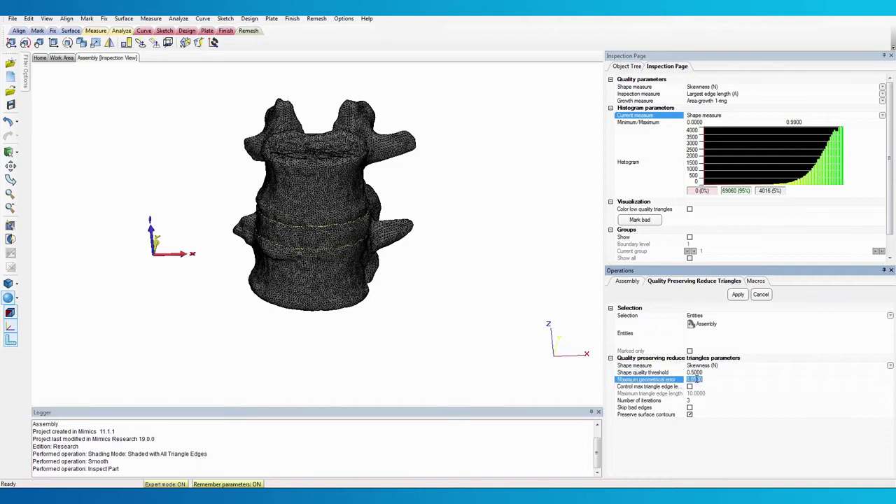
{"action": "type", "text": "0.2"}
{"action": "left_click", "coordinate": [690, 386]}
{"action": "left_click", "coordinate": [695, 393]}
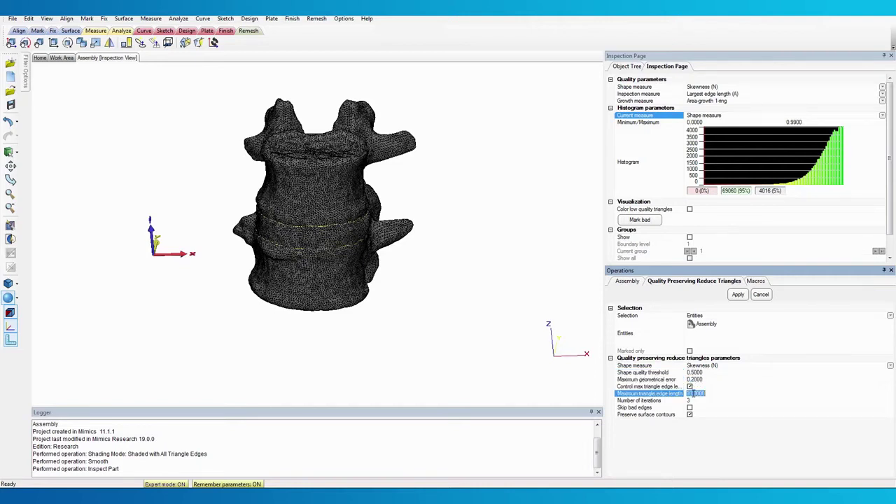
{"action": "type", "text": "2"}
{"action": "left_click", "coordinate": [690, 415]}
{"action": "left_click", "coordinate": [696, 439]}
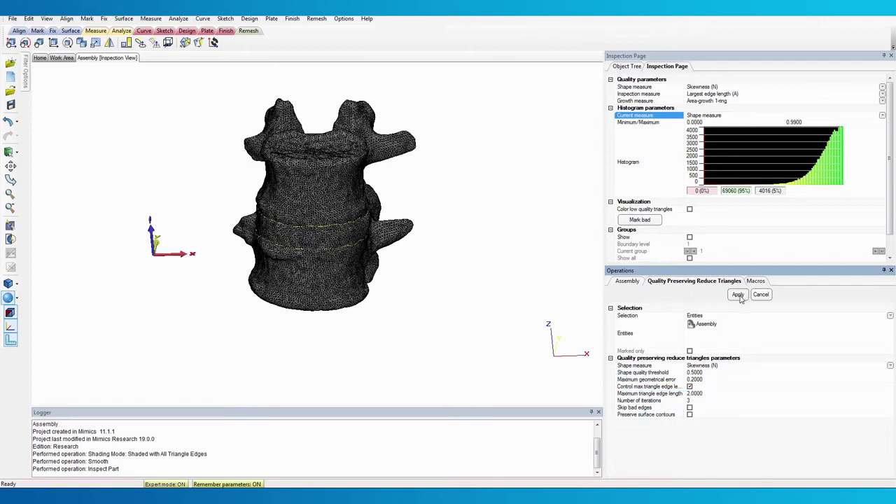
{"action": "left_click", "coordinate": [738, 295]}
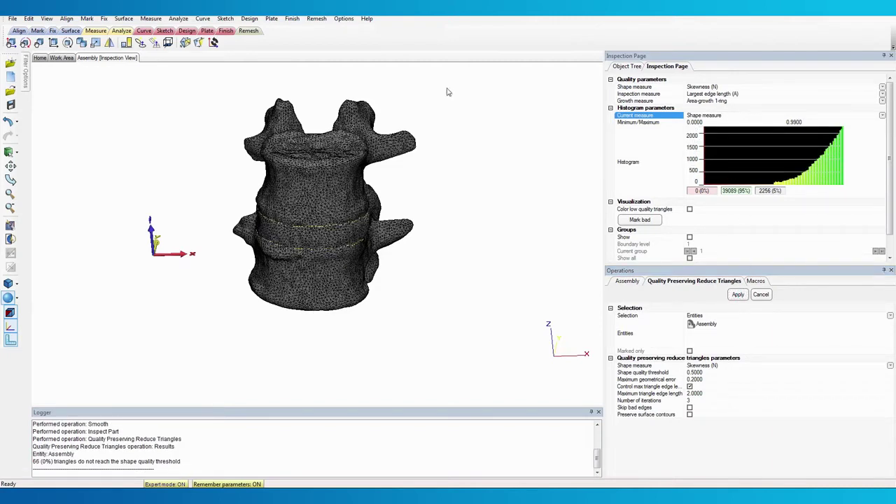
Return to the work area and smooth the Assembly again using first-order Laplacian with factor 0.7, 3 iterations and compensation
{"action": "left_click", "coordinate": [68, 59]}
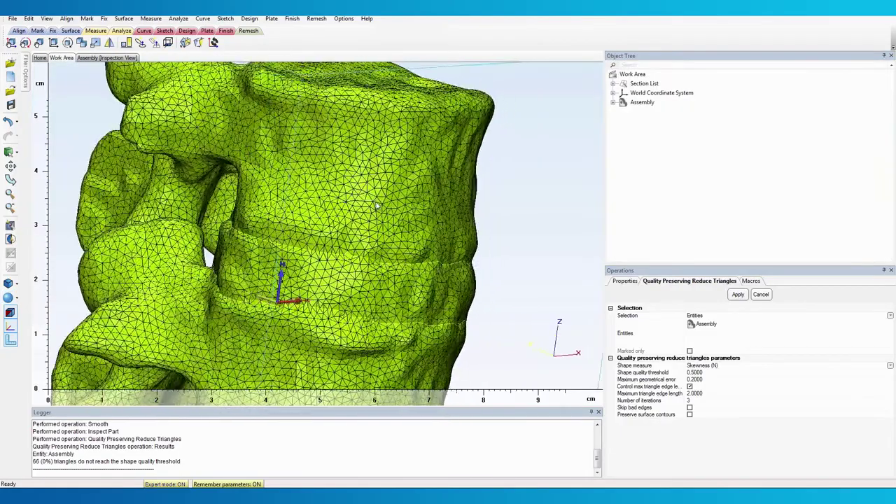
{"action": "right_click_drag", "start_coordinate": [430, 214], "coordinate": [366, 203]}
{"action": "scroll", "coordinate": [366, 212], "scroll_direction": "up", "scroll_amount": 5}
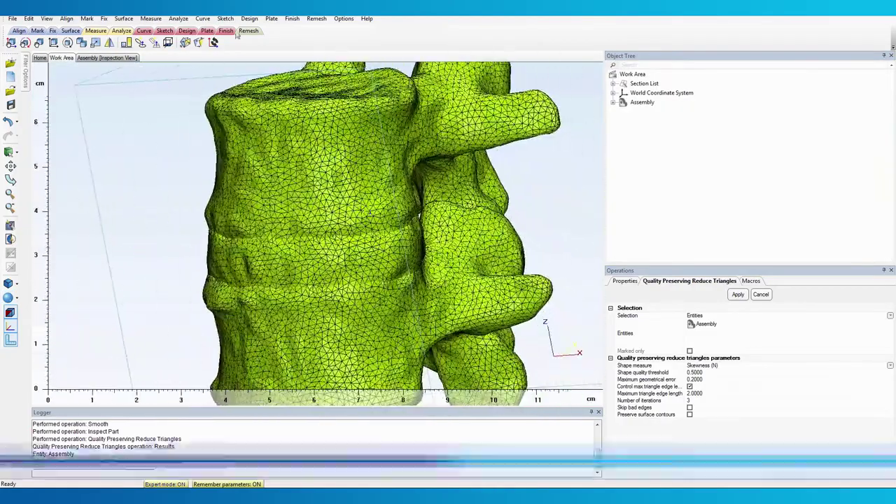
{"action": "left_click", "coordinate": [103, 18]}
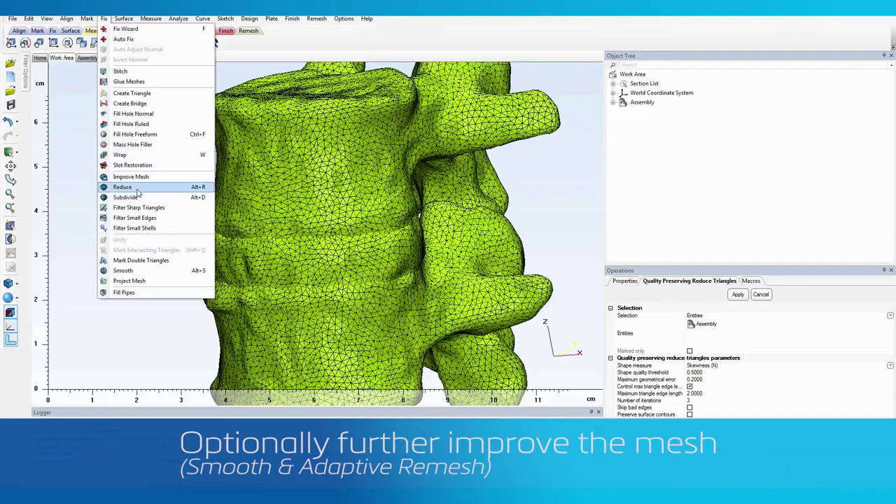
{"action": "left_click", "coordinate": [170, 268]}
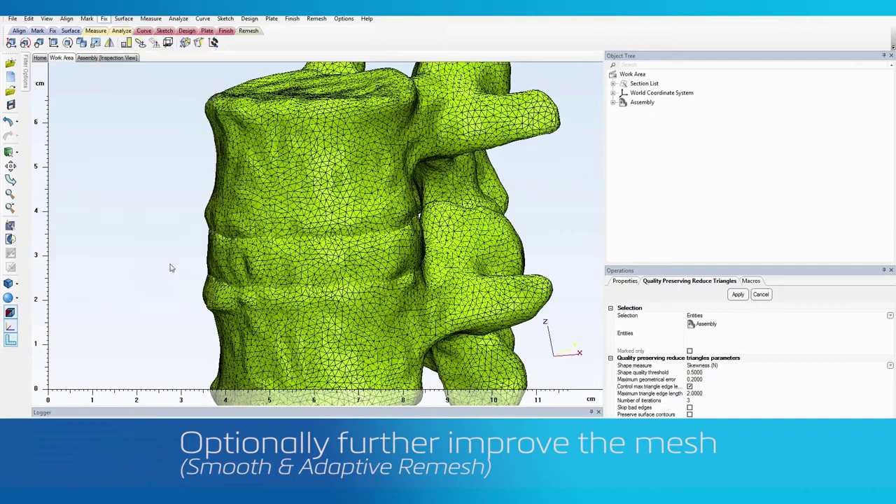
{"action": "left_click", "coordinate": [640, 103]}
{"action": "right_click_drag", "start_coordinate": [351, 277], "coordinate": [417, 280]}
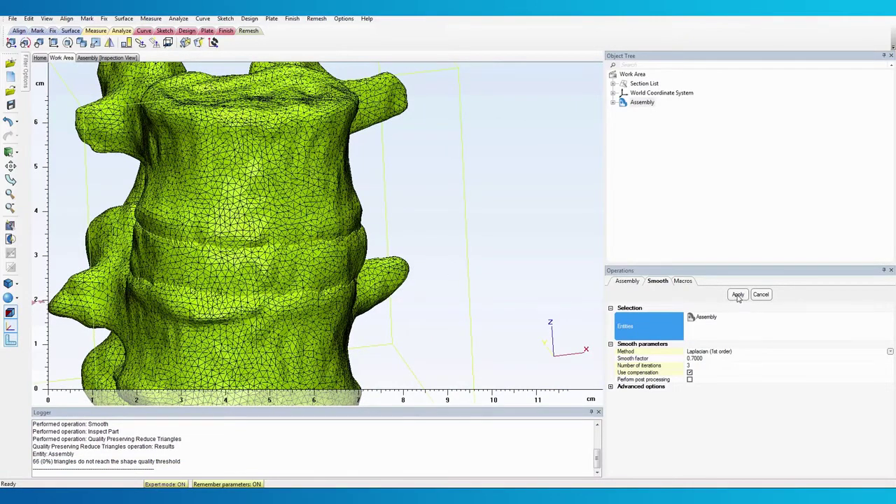
{"action": "left_click", "coordinate": [738, 294]}
{"action": "right_click_drag", "start_coordinate": [236, 249], "coordinate": [168, 231]}
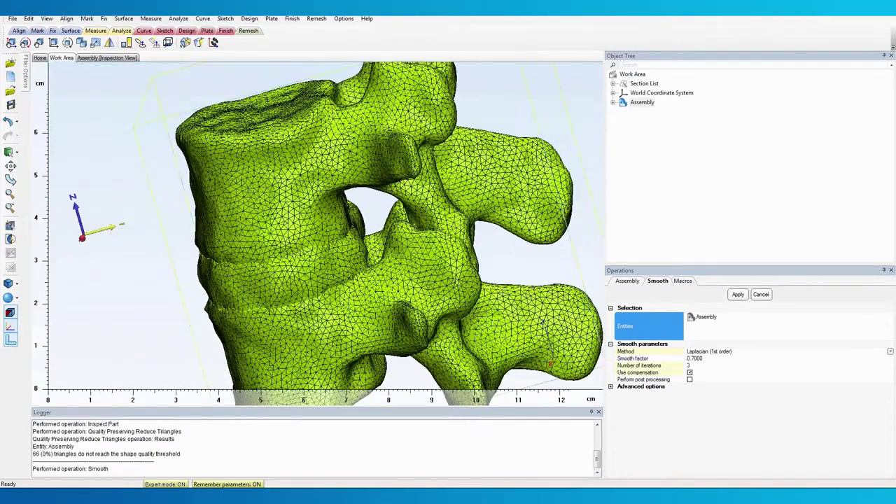
Apply Adaptive Remesh to the Assembly as a non-manifold assembly with quality threshold 0.5, geometrical error 0.2 and maximum edge length 2
{"action": "left_click", "coordinate": [316, 18]}
{"action": "left_click", "coordinate": [328, 40]}
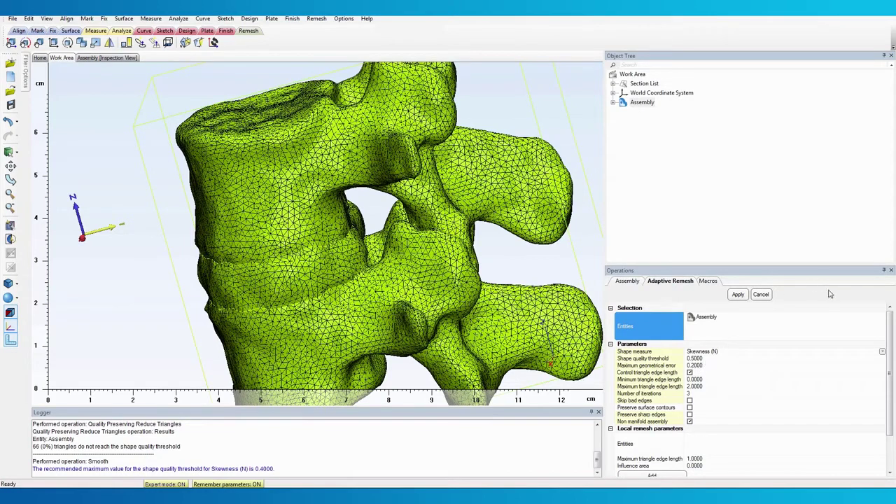
{"action": "left_click", "coordinate": [740, 296]}
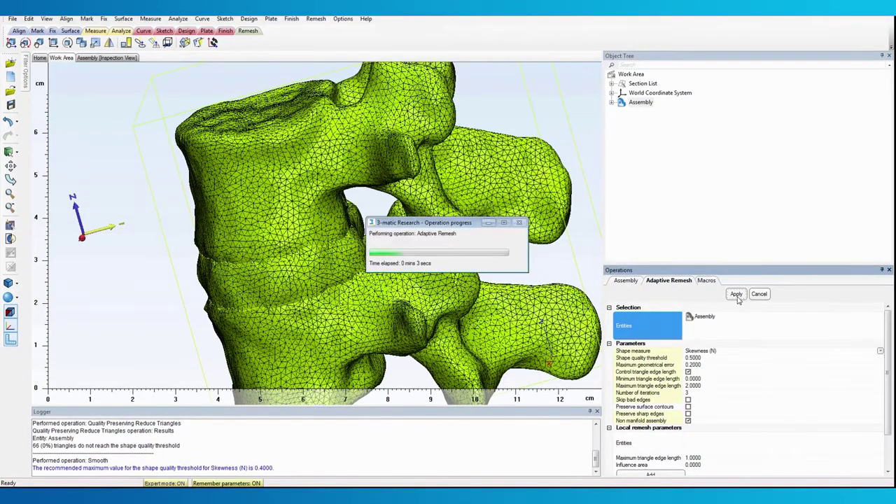
{"action": "scroll", "coordinate": [329, 276], "scroll_direction": "up", "scroll_amount": 3}
{"action": "right_click_drag", "start_coordinate": [414, 299], "coordinate": [365, 234]}
{"action": "scroll", "coordinate": [365, 222], "scroll_direction": "down", "scroll_amount": 3}
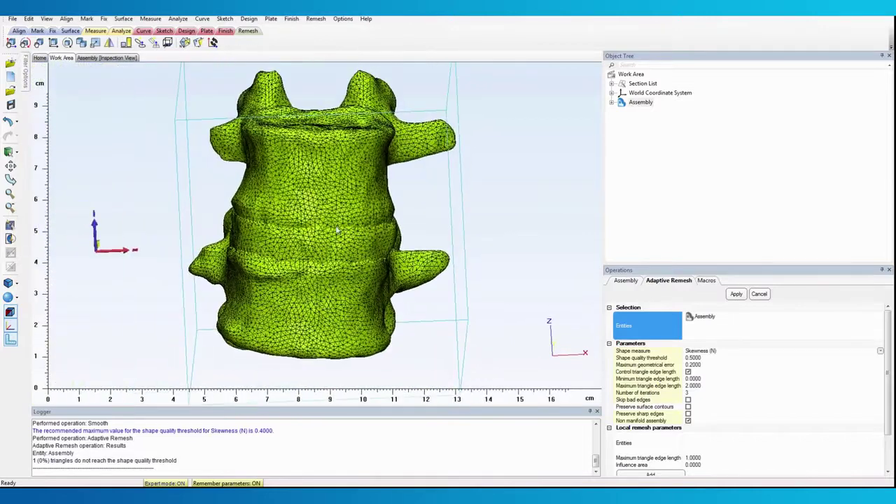
Start Create Volume Mesh on the Assembly and choose all six of its surfaces, from L4 to interface_L3_Disc_L3_L4, as local mesh entities
{"action": "left_click", "coordinate": [315, 19]}
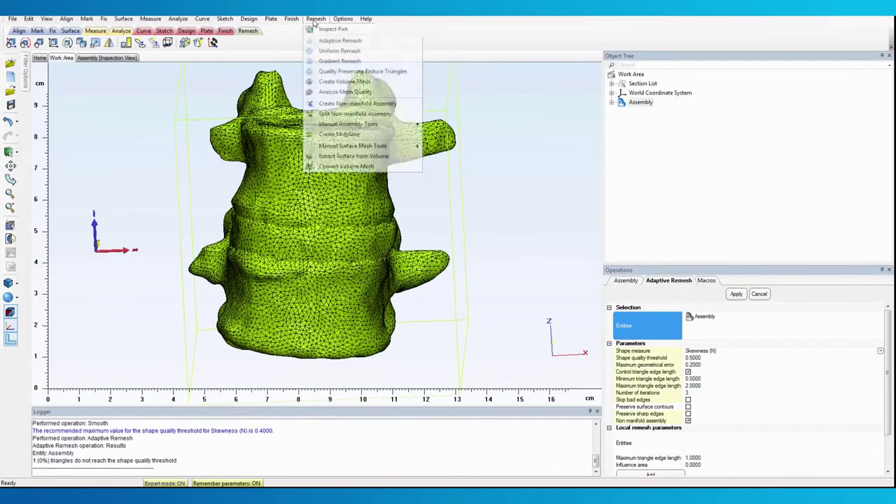
{"action": "left_click", "coordinate": [345, 82]}
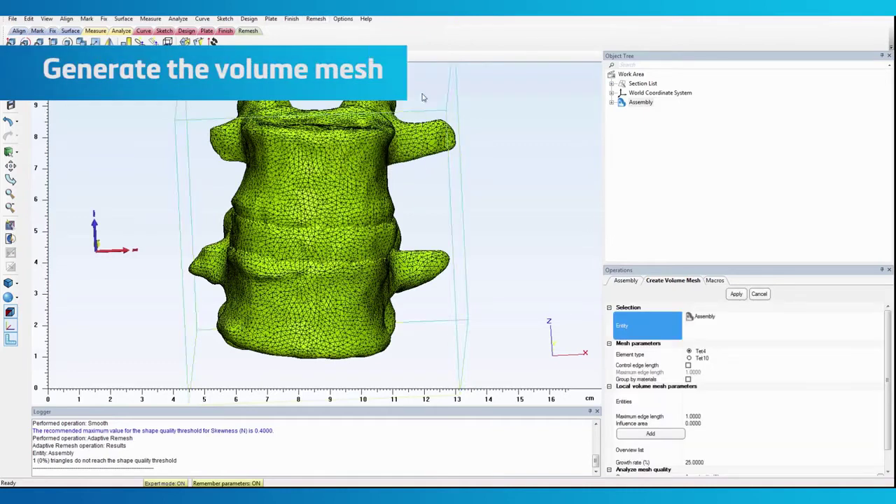
{"action": "left_click", "coordinate": [612, 102]}
{"action": "left_click", "coordinate": [622, 121]}
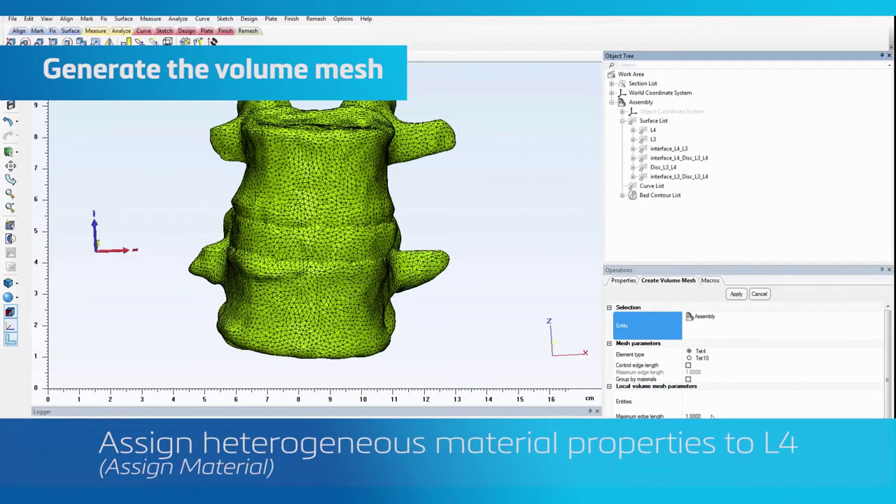
{"action": "left_click", "coordinate": [737, 398]}
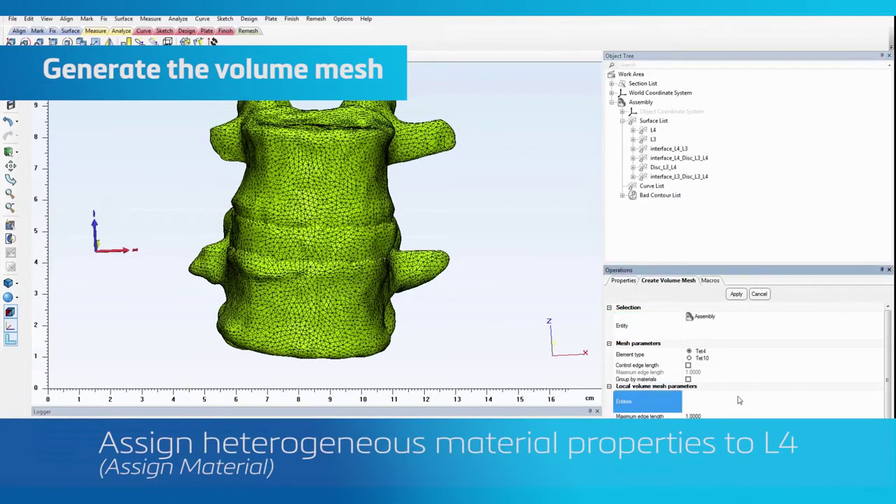
{"action": "left_click", "coordinate": [653, 130]}
{"action": "left_click", "coordinate": [652, 139]}
{"action": "left_click", "coordinate": [669, 148]}
{"action": "left_click", "coordinate": [666, 158]}
{"action": "left_click", "coordinate": [664, 167]}
{"action": "left_click", "coordinate": [666, 176]}
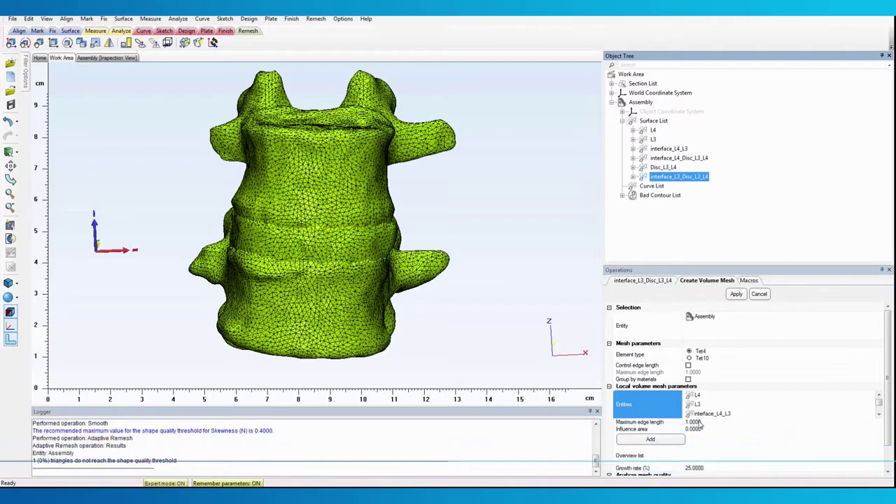
Add the chosen surfaces with maximum edge length 2 and generate the Tet4 volume mesh with a 25% growth rate
{"action": "left_click", "coordinate": [693, 422]}
{"action": "type", "text": "2"}
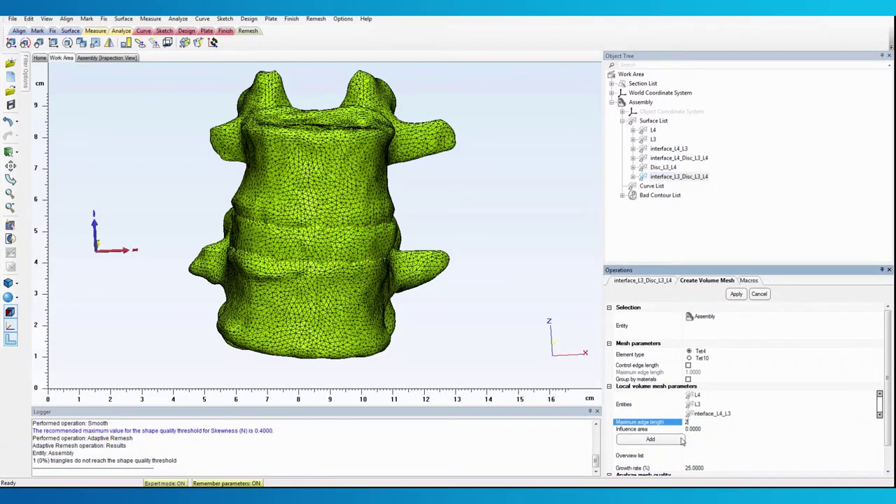
{"action": "left_click", "coordinate": [666, 439]}
{"action": "left_click", "coordinate": [695, 468]}
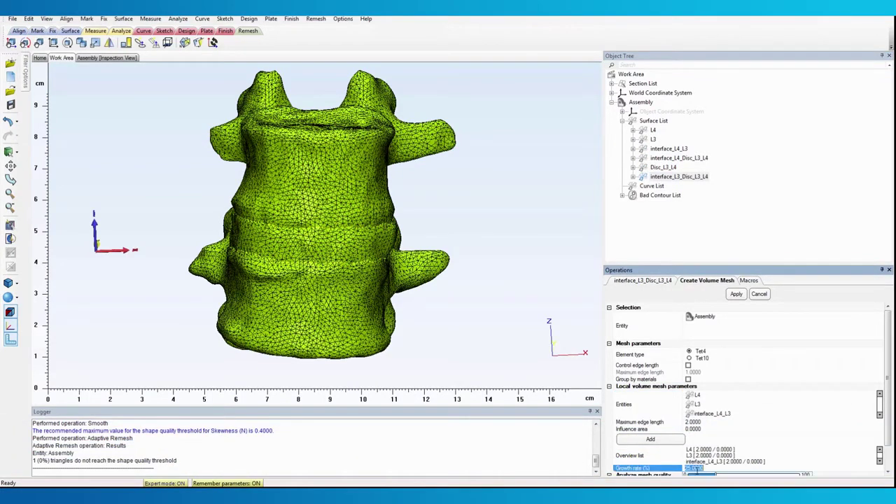
{"action": "scroll", "coordinate": [887, 409], "scroll_direction": "down", "scroll_amount": 1}
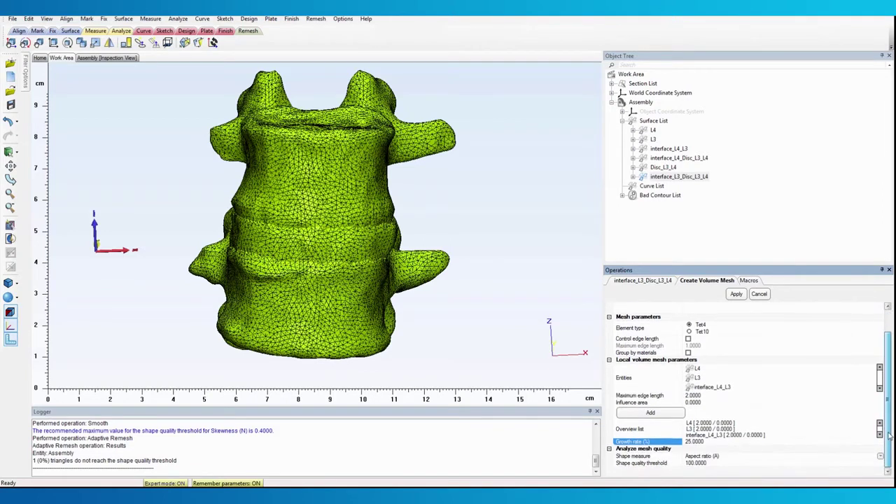
{"action": "left_click", "coordinate": [736, 294]}
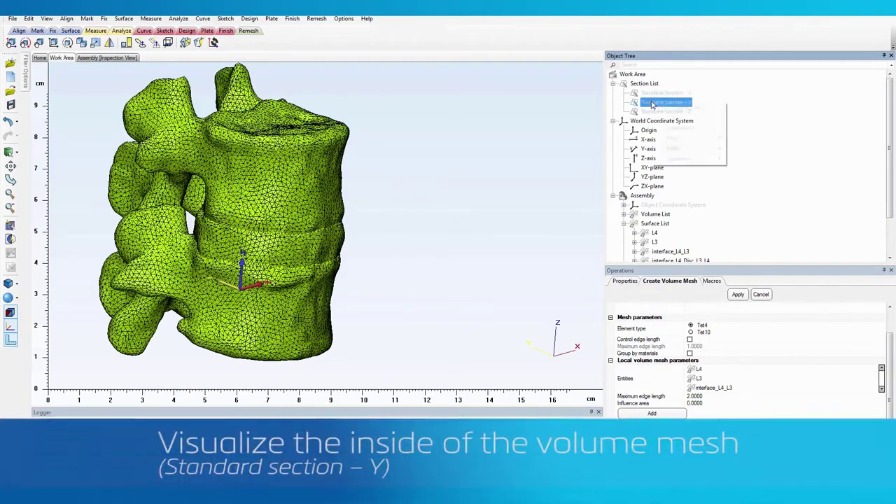
Show Standard Section - Y and open its properties
{"action": "right_click", "coordinate": [661, 102]}
{"action": "left_click", "coordinate": [668, 112]}
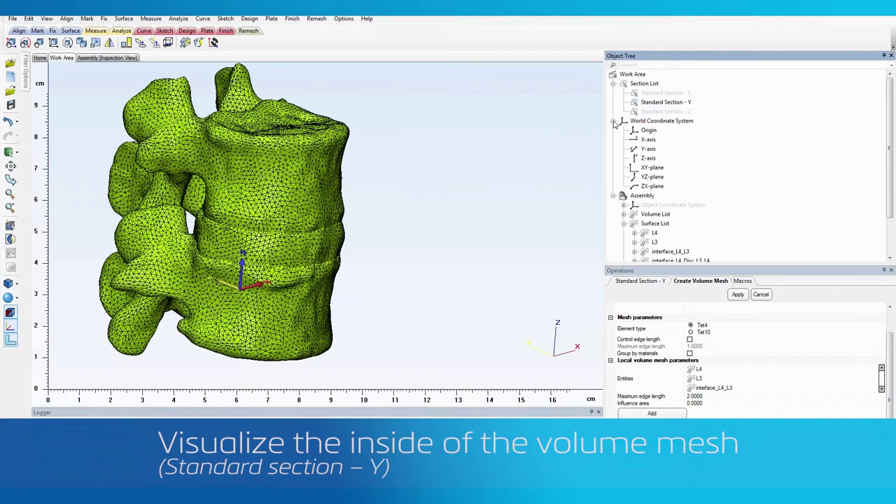
{"action": "left_click", "coordinate": [613, 121]}
{"action": "left_click", "coordinate": [673, 103]}
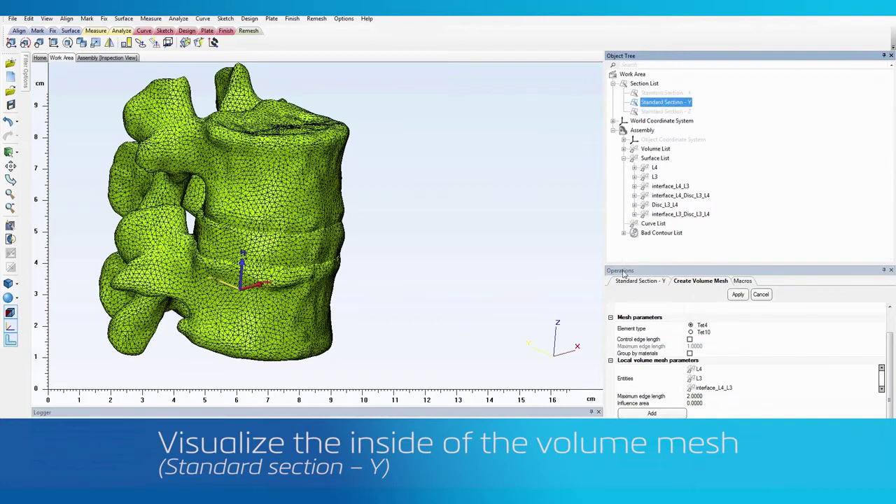
{"action": "left_click", "coordinate": [630, 283]}
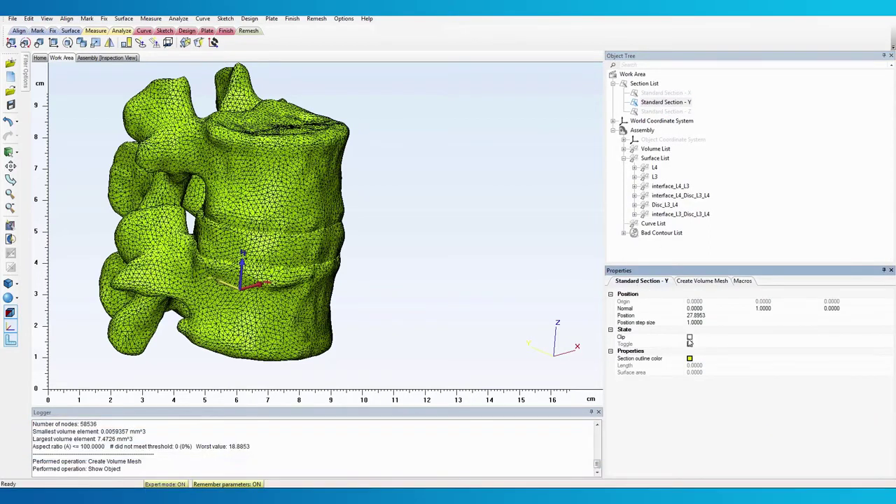
Move the Y section to position 50.7017, clip the Assembly there to examine the interior volume elements, and turn clipping off
{"action": "left_click", "coordinate": [697, 316]}
{"action": "left_click_drag", "start_coordinate": [705, 322], "coordinate": [728, 324]}
{"action": "left_click", "coordinate": [689, 338]}
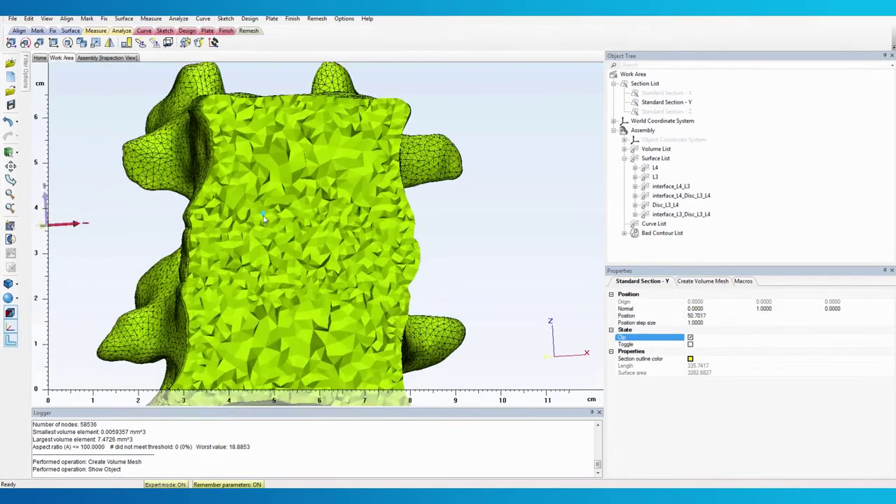
{"action": "right_click_drag", "start_coordinate": [296, 220], "coordinate": [329, 212]}
{"action": "left_click", "coordinate": [689, 337]}
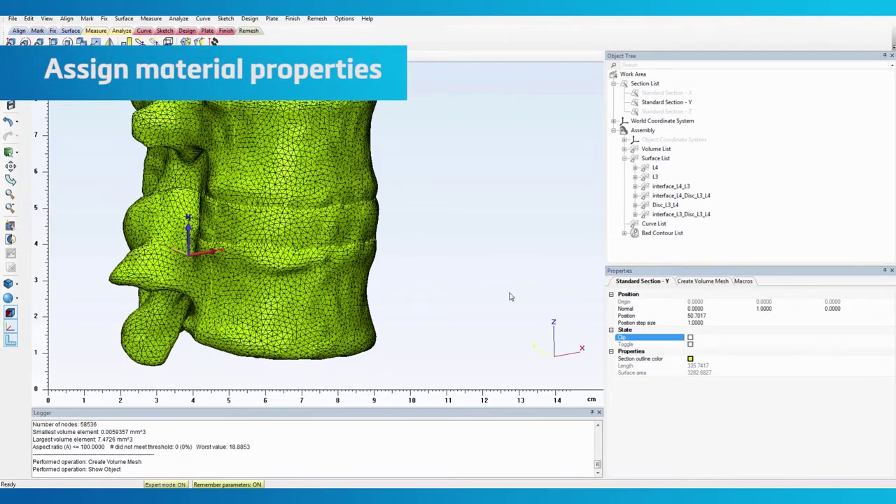
Copy the meshed Assembly from 3-matic into the FEA meshes of Mimics and hide the original Assembly 3D object
{"action": "left_click", "coordinate": [642, 130]}
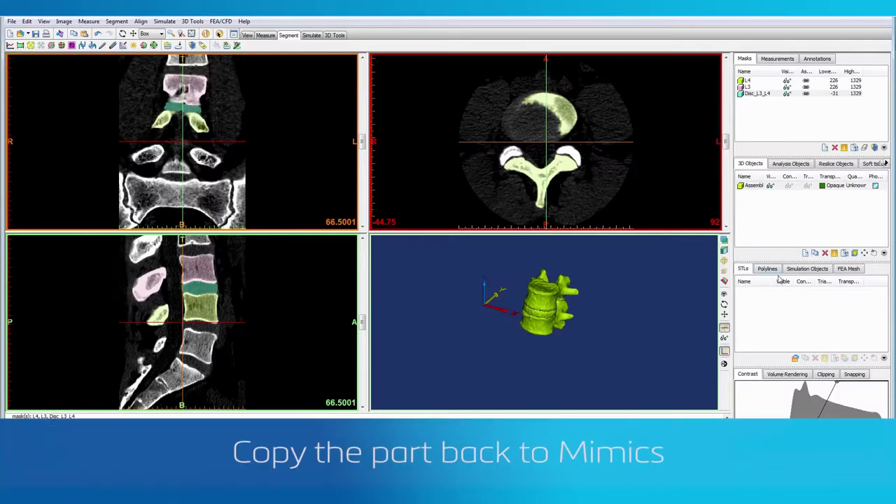
{"action": "left_click", "coordinate": [846, 269]}
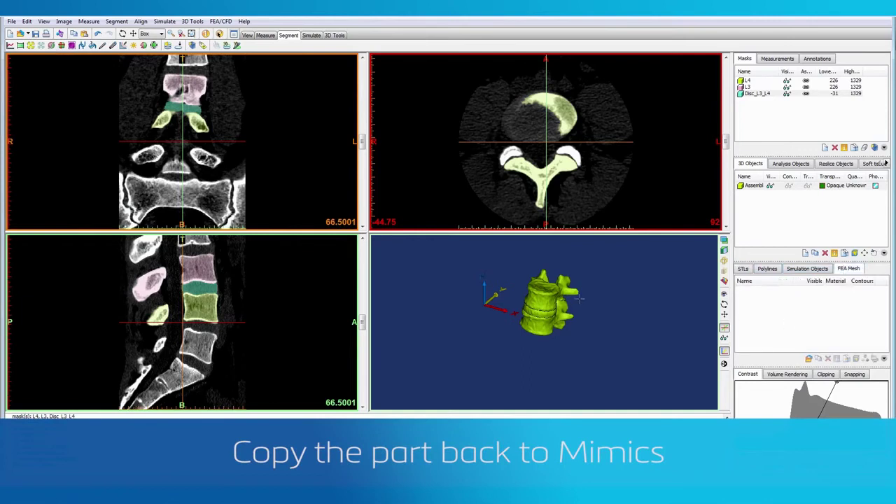
{"action": "left_click", "coordinate": [770, 187]}
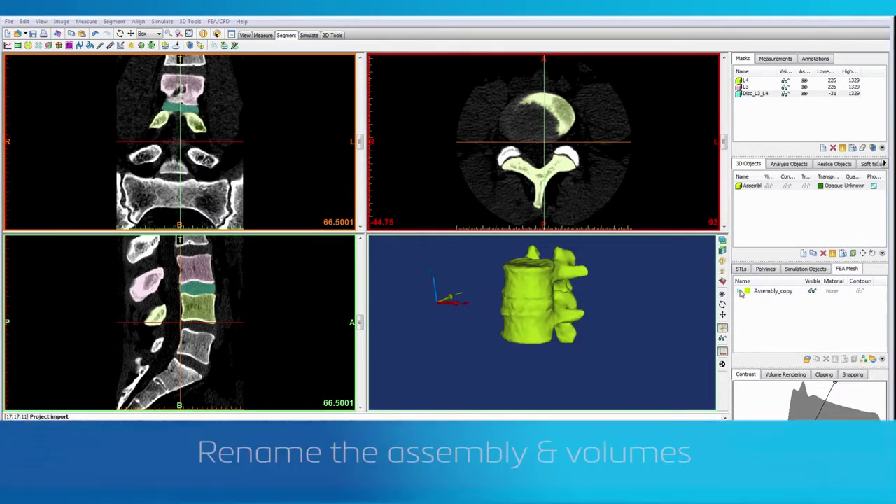
Expand the imported Assembly_copy mesh and rename it as Assembly
{"action": "left_click", "coordinate": [793, 296]}
{"action": "double_click", "coordinate": [793, 296]}
{"action": "left_click", "coordinate": [797, 297]}
{"action": "left_click", "coordinate": [795, 293]}
{"action": "key", "text": "BackSpace"}
{"action": "key", "text": "BackSpace"}
{"action": "key", "text": "BackSpace"}
{"action": "key", "text": "Return"}
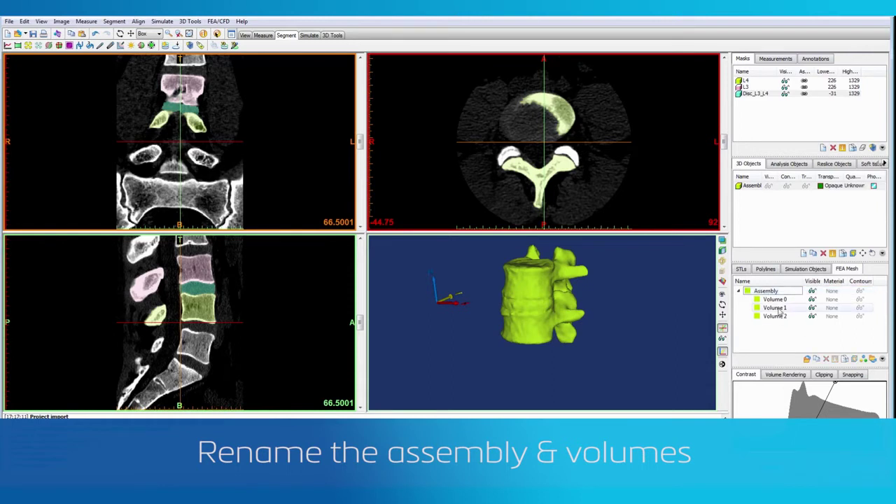
Hide Volume 0 of the Assembly mesh to identify it and rename it as L4
{"action": "left_click", "coordinate": [801, 299]}
{"action": "left_click", "coordinate": [811, 300]}
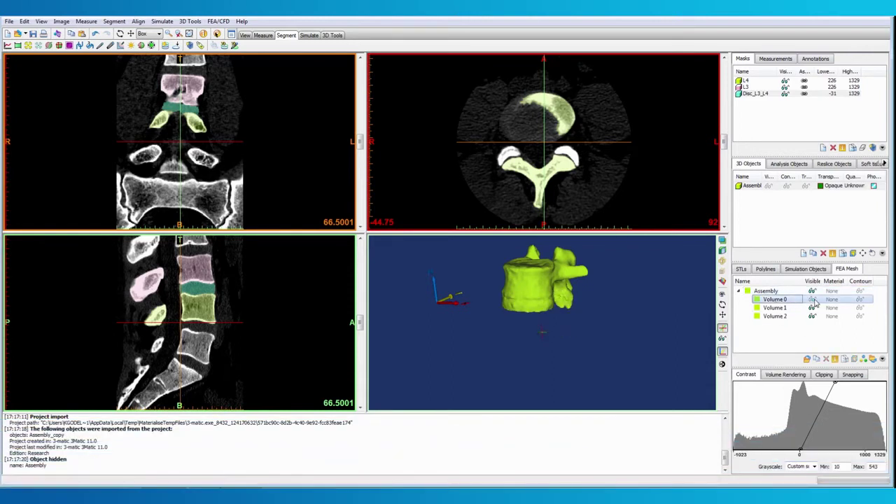
{"action": "left_click", "coordinate": [786, 301]}
{"action": "type", "text": "L4"}
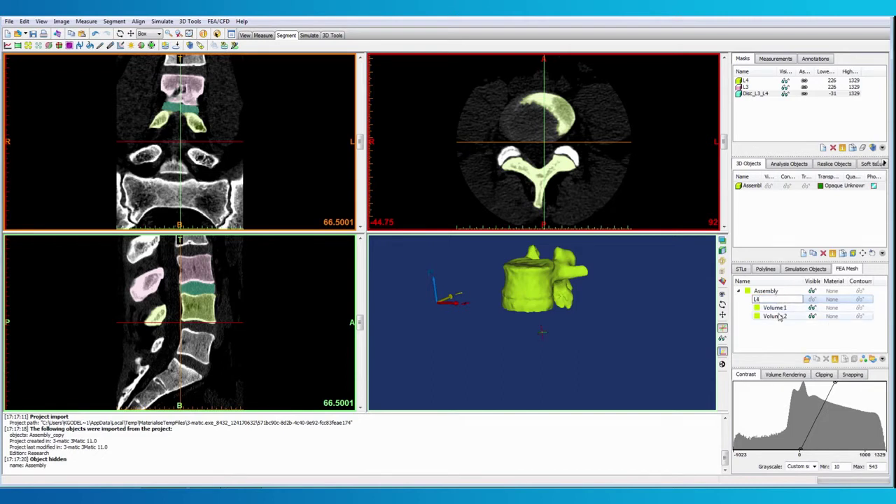
Hide Volume 1 of the Assembly mesh to identify it and rename it as L3
{"action": "left_click", "coordinate": [798, 309]}
{"action": "left_click", "coordinate": [813, 309]}
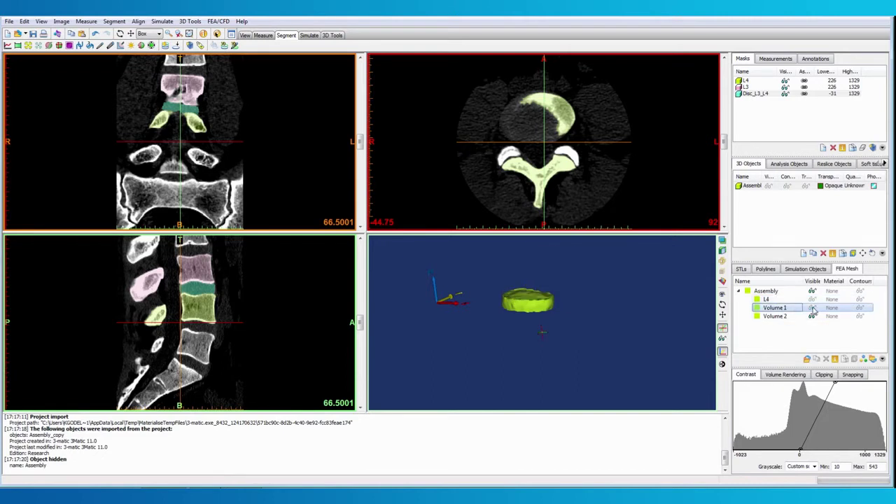
{"action": "left_click", "coordinate": [774, 309]}
{"action": "type", "text": "L3"}
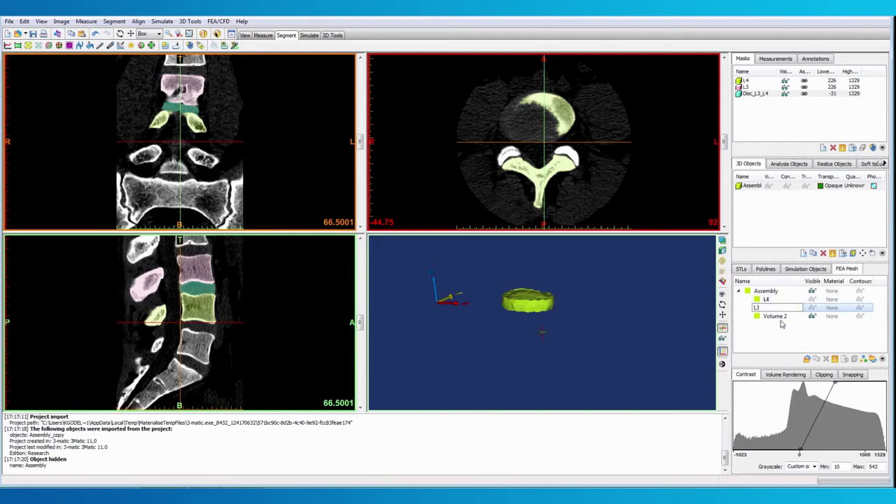
Rename Volume 2 of the Assembly mesh as Disc and show the L3 and L4 volumes again
{"action": "left_click", "coordinate": [783, 320]}
{"action": "left_click", "coordinate": [783, 319]}
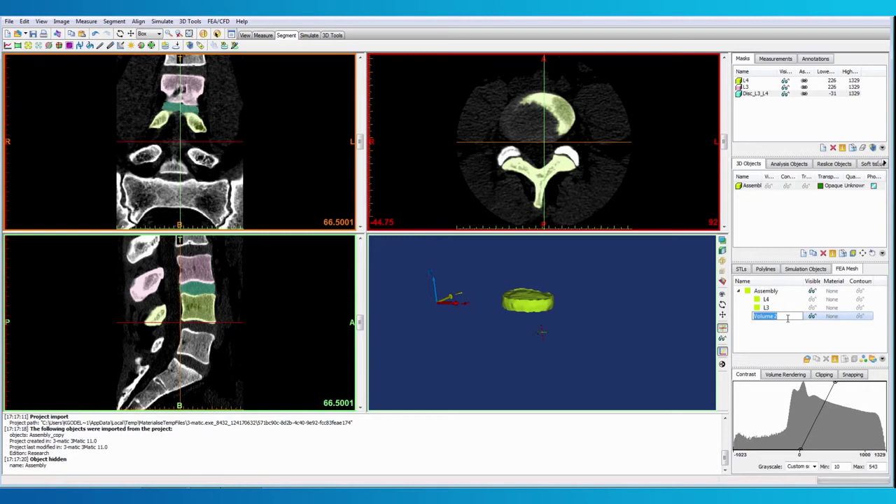
{"action": "type", "text": "Disc"}
{"action": "left_click", "coordinate": [809, 326]}
{"action": "left_click", "coordinate": [813, 308]}
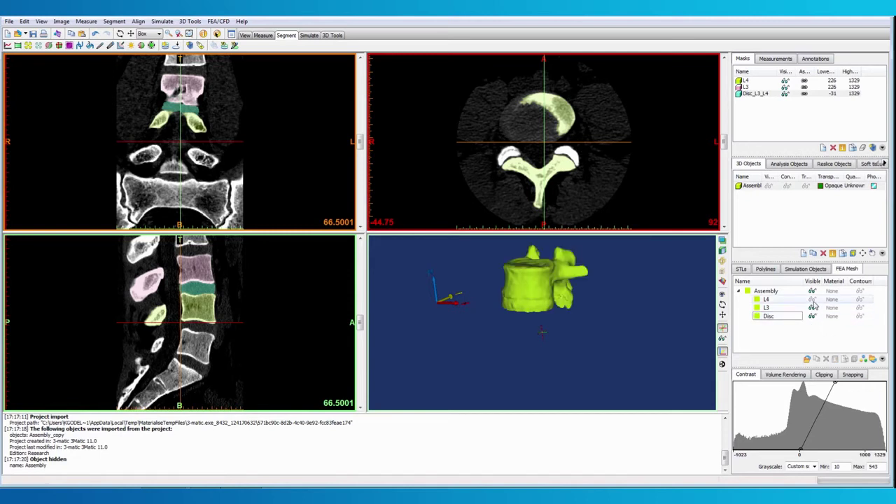
{"action": "left_click", "coordinate": [812, 300]}
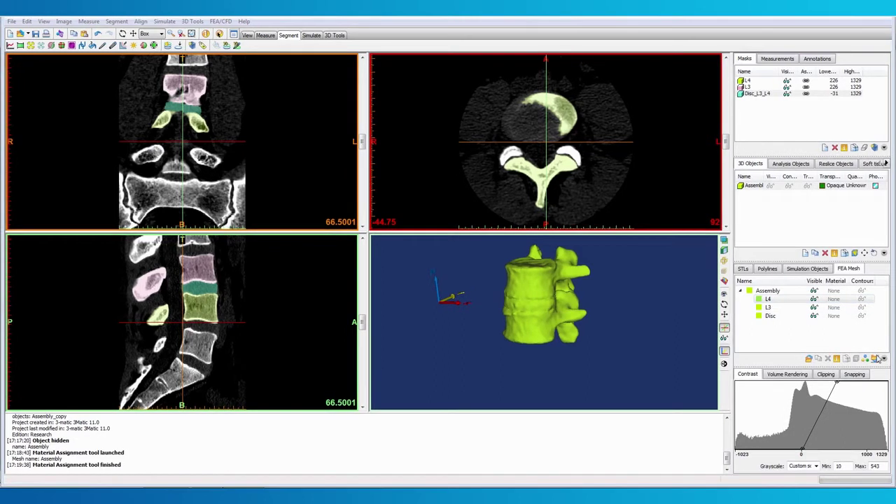
Start a gray-value-based material assignment for the L4 volume and define the density as 47 + 1.122 * HU
{"action": "left_click", "coordinate": [865, 359]}
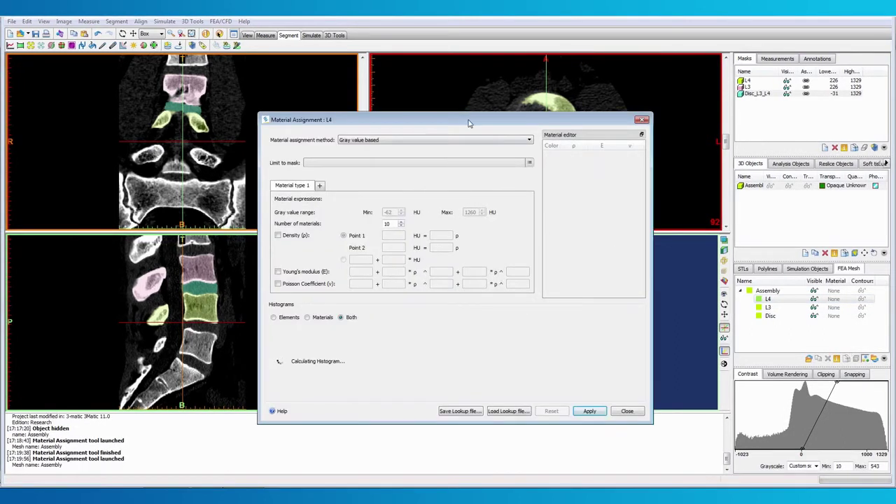
{"action": "left_click_drag", "start_coordinate": [402, 123], "coordinate": [214, 100]}
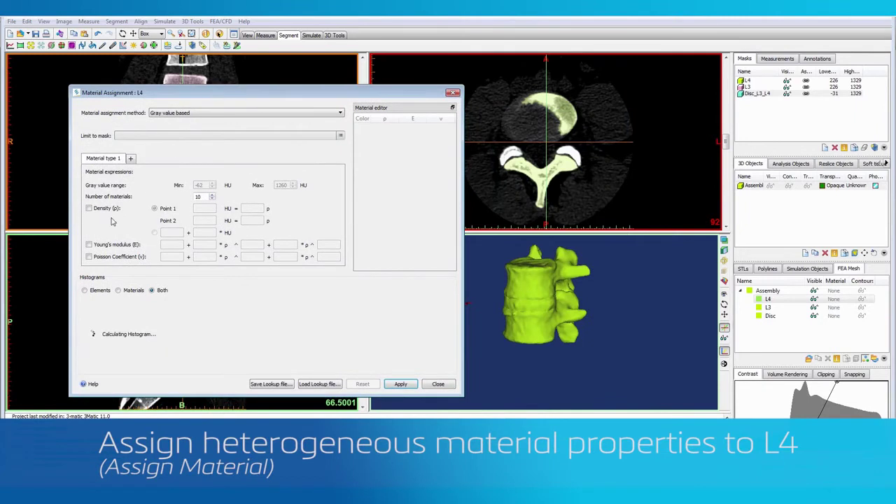
{"action": "left_click", "coordinate": [88, 209]}
{"action": "left_click", "coordinate": [155, 234]}
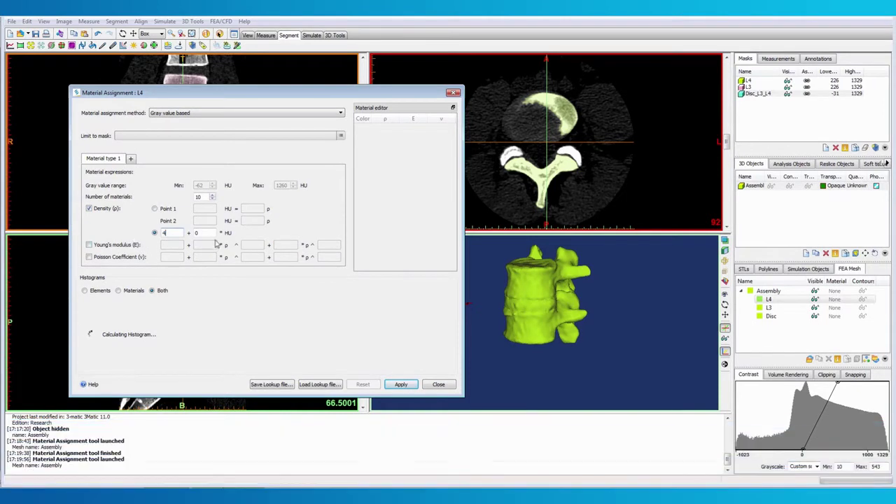
{"action": "type", "text": "47"}
{"action": "key", "text": "Tab"}
{"action": "type", "text": "1.122"}
Define Young's modulus as 0 + 0.02 * ρ^1.75 and the Poisson coefficient as 0.3, and apply the material expressions to L4 and L3
{"action": "left_click", "coordinate": [89, 245]}
{"action": "left_click", "coordinate": [89, 257]}
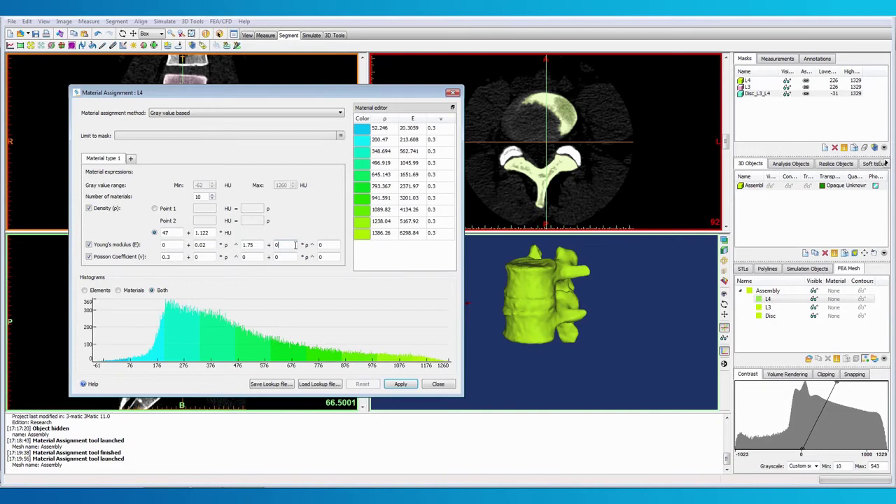
{"action": "left_click", "coordinate": [399, 384]}
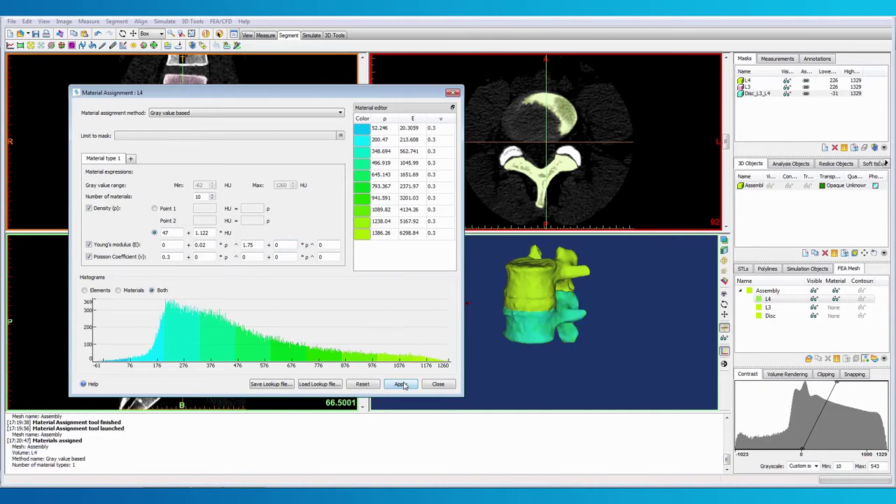
{"action": "left_click", "coordinate": [768, 307]}
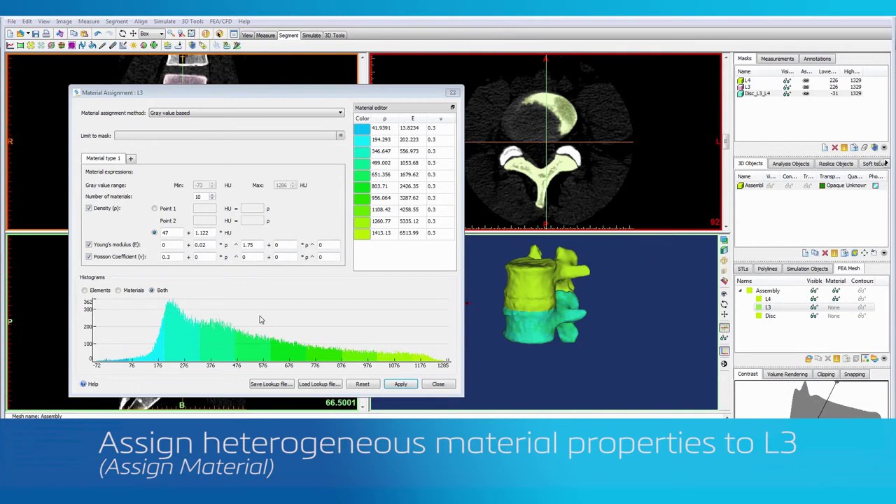
Switch the Disc volume's material assignment method to Homogeneous and enable its density, Young's modulus and Poisson coefficient
{"action": "left_click", "coordinate": [764, 316]}
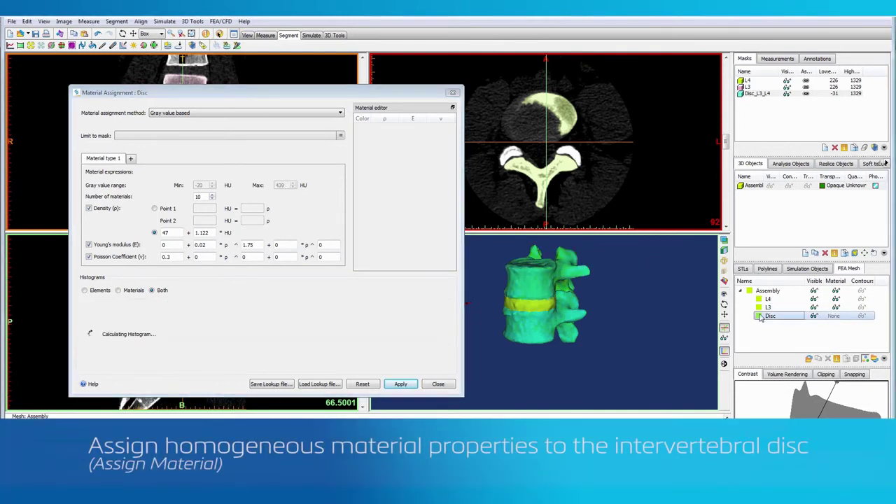
{"action": "left_click", "coordinate": [167, 114]}
{"action": "left_click", "coordinate": [168, 133]}
{"action": "left_click", "coordinate": [85, 141]}
{"action": "left_click", "coordinate": [85, 153]}
{"action": "left_click", "coordinate": [84, 165]}
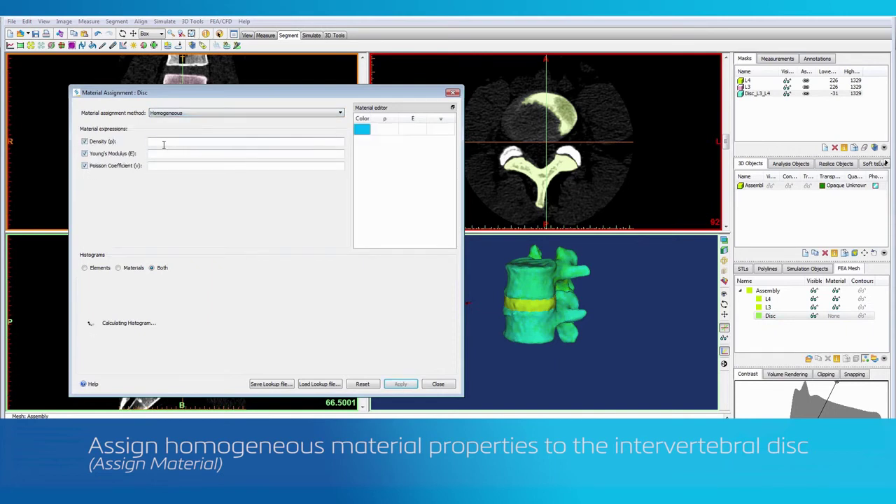
Give the Disc a density of 1, Young's modulus of 4.2 and Poisson coefficient of 0.45, apply them and close the material assignment
{"action": "type", "text": "1"}
{"action": "left_click", "coordinate": [159, 155]}
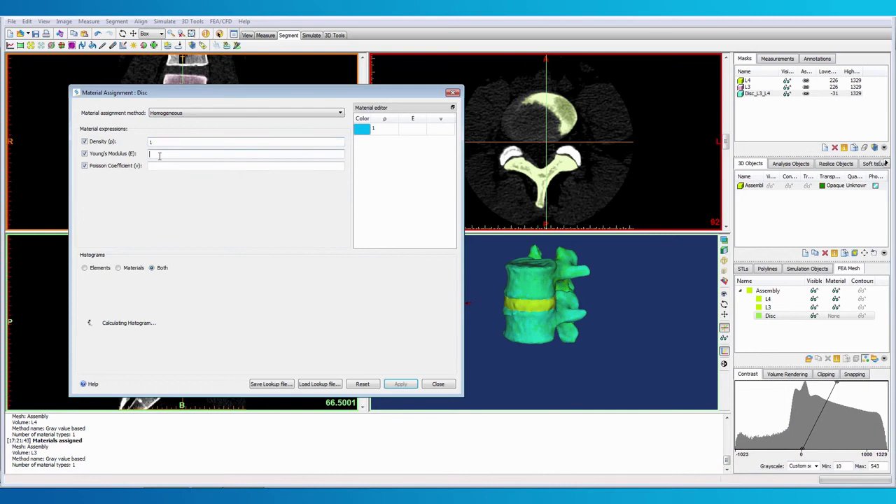
{"action": "type", "text": "4.2"}
{"action": "left_click", "coordinate": [169, 164]}
{"action": "type", "text": "0.45"}
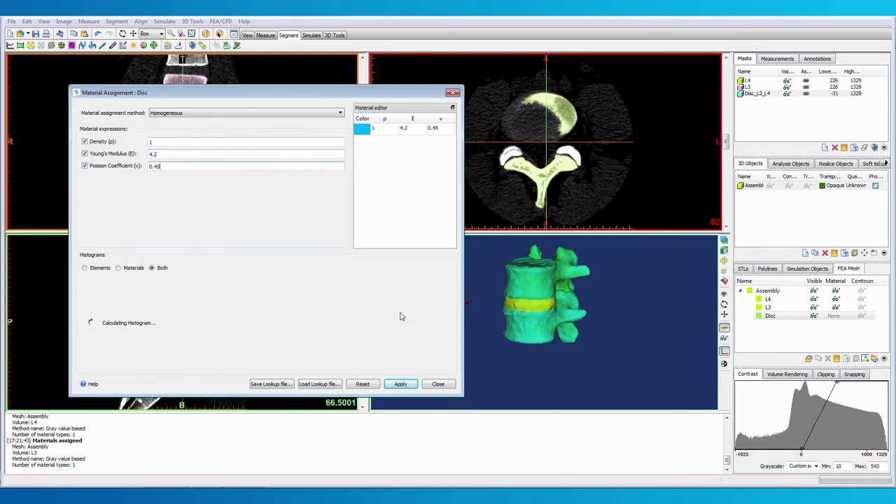
{"action": "left_click", "coordinate": [400, 384]}
{"action": "left_click", "coordinate": [437, 385]}
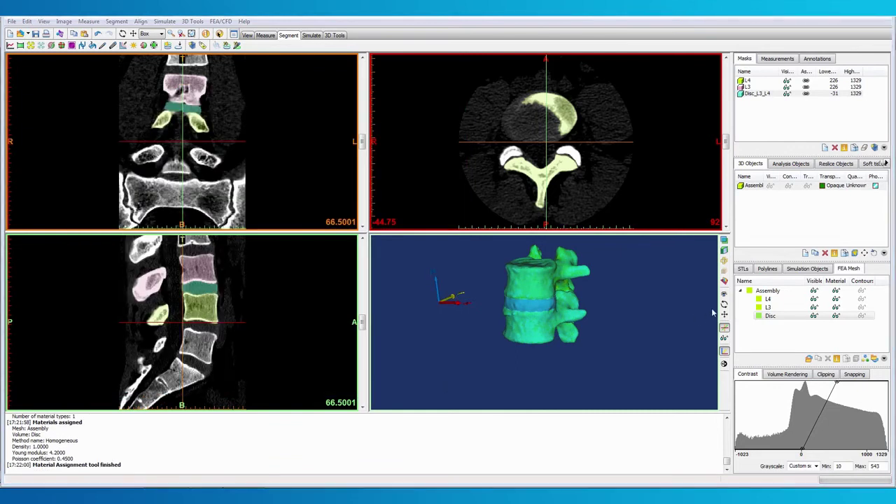
Disable the axial clipping plane and enable the coronal one with its texturing set to None
{"action": "left_click", "coordinate": [825, 375]}
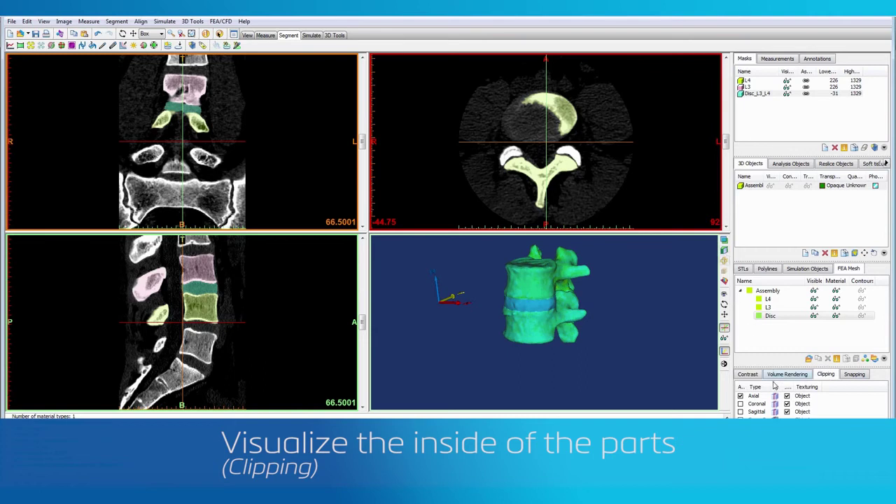
{"action": "left_click", "coordinate": [740, 396]}
{"action": "left_click", "coordinate": [740, 404]}
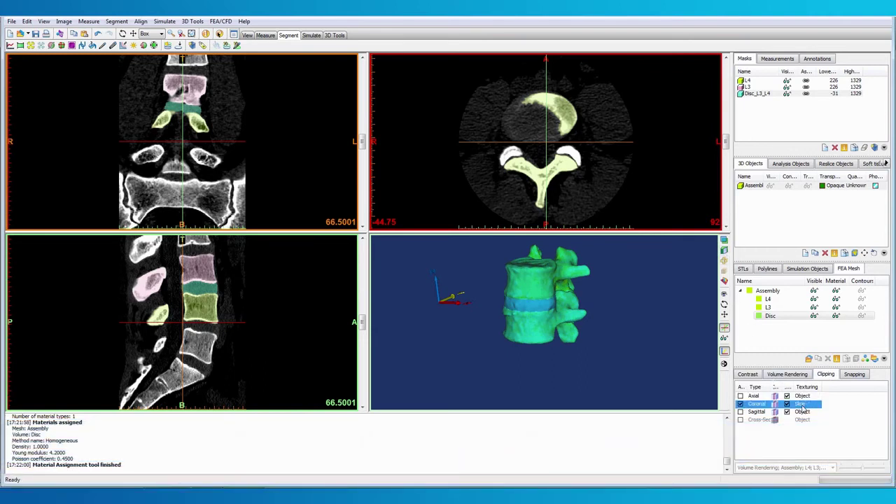
Clip the 3D model, move the coronal slice to 43.9005 to examine the materials inside the volumes, and turn clipping off
{"action": "left_click", "coordinate": [724, 251]}
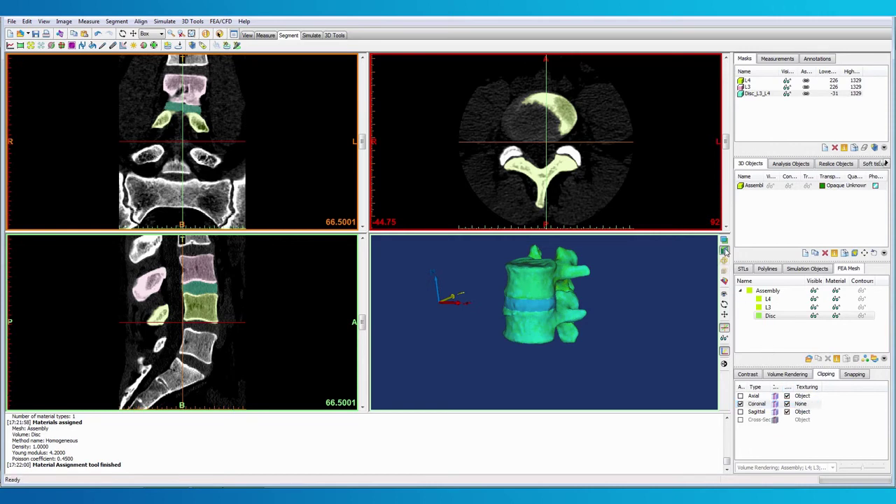
{"action": "right_click_drag", "start_coordinate": [579, 304], "coordinate": [572, 337]}
{"action": "left_click_drag", "start_coordinate": [363, 142], "coordinate": [376, 168]}
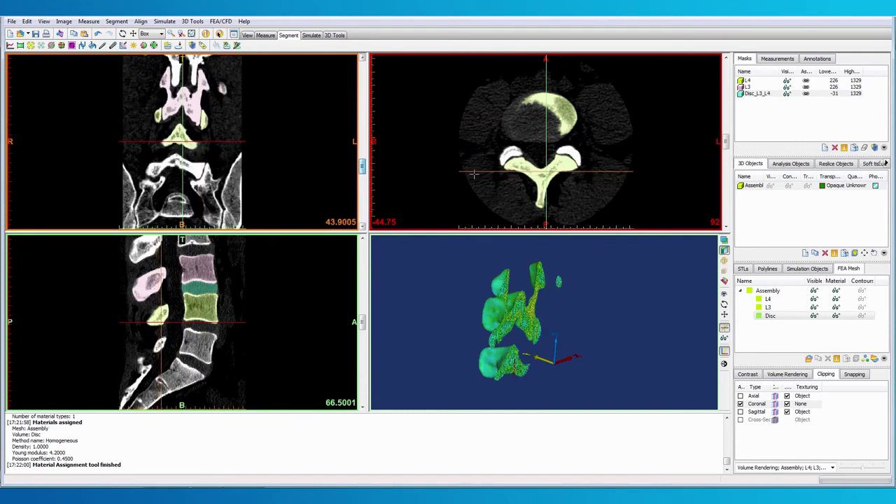
{"action": "left_click", "coordinate": [724, 253]}
Open the list of export formats for the mesh with its assigned material properties
{"action": "left_click", "coordinate": [11, 21]}
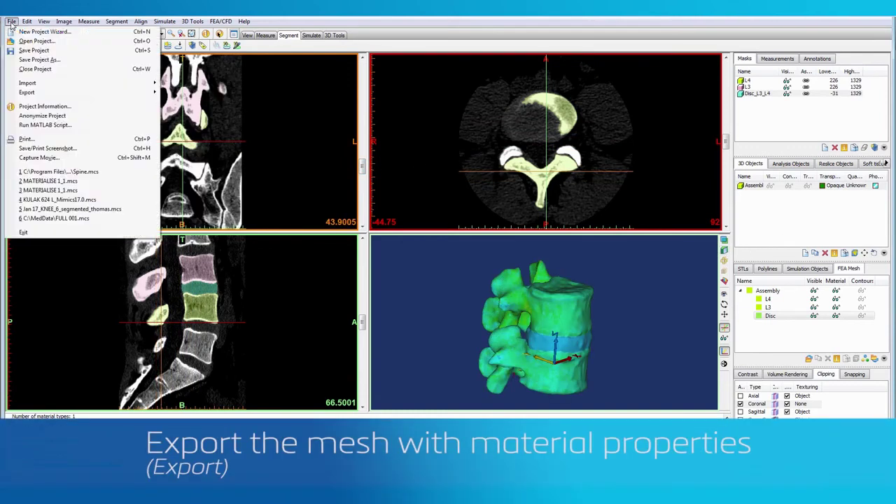
{"action": "mouse_move", "coordinate": [46, 95]}
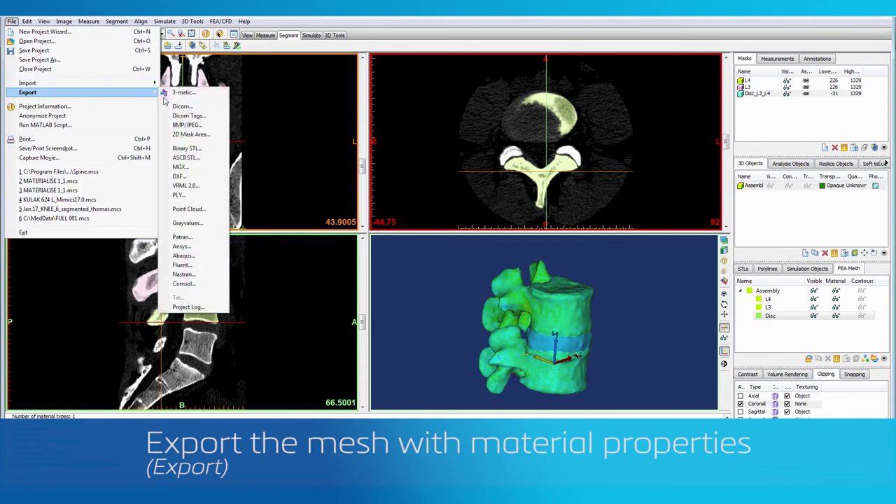